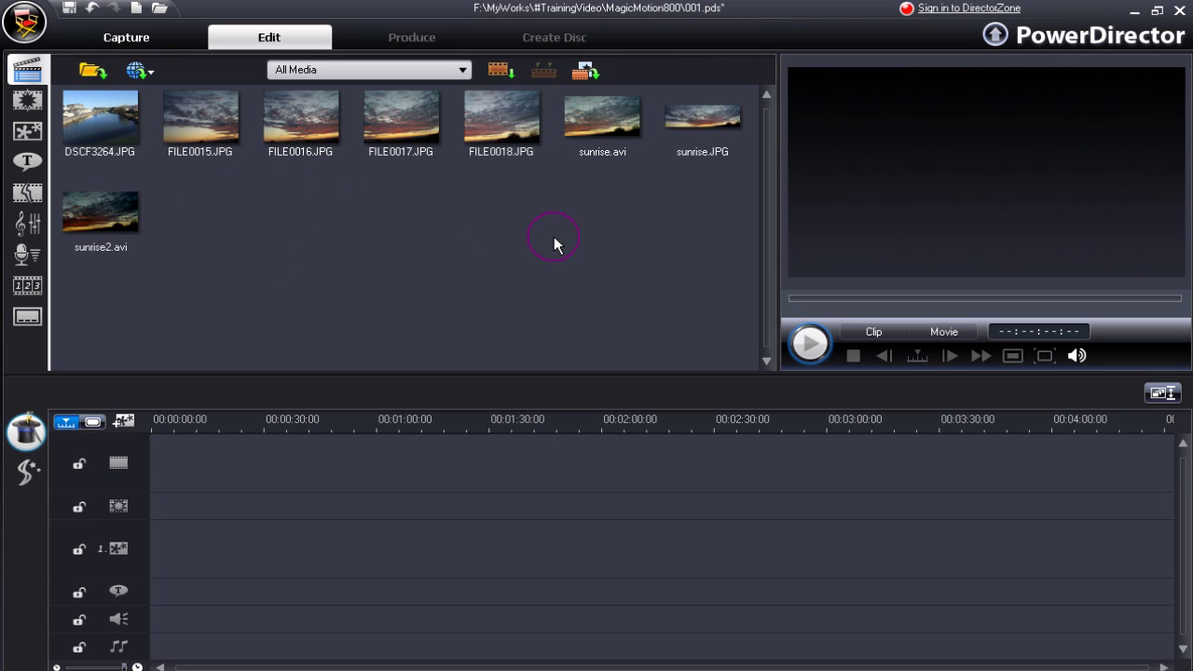
- Place the DSCF3264.JPG river photo at the start of the video track
click(138, 147)
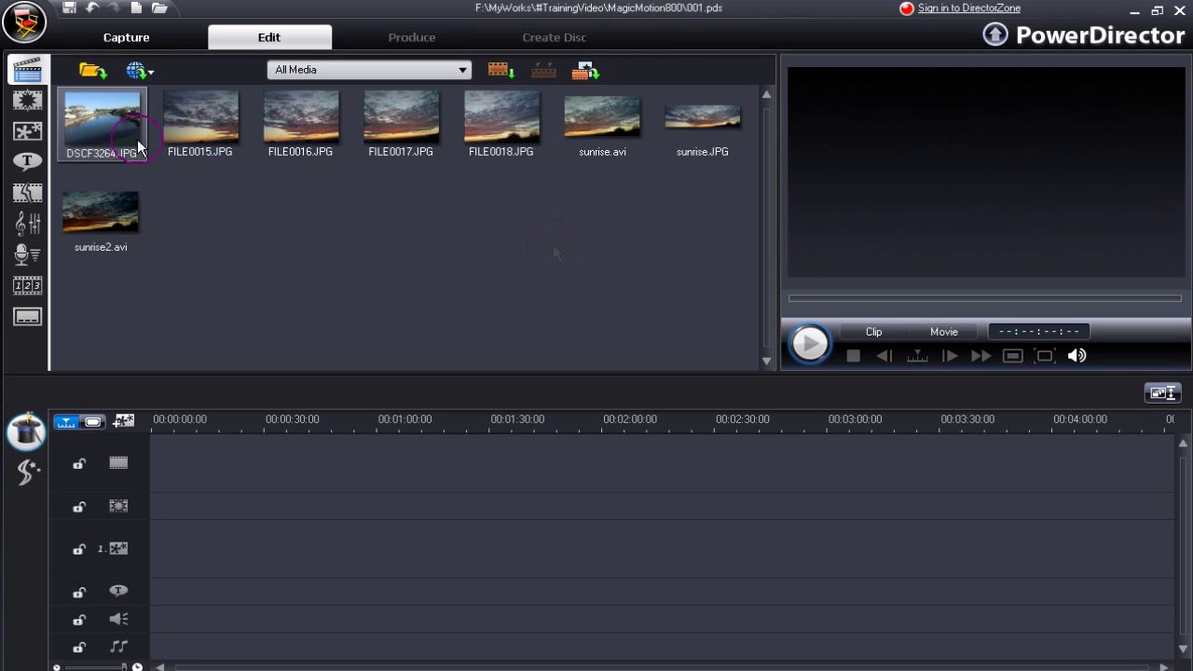
drag(117, 137, 261, 466)
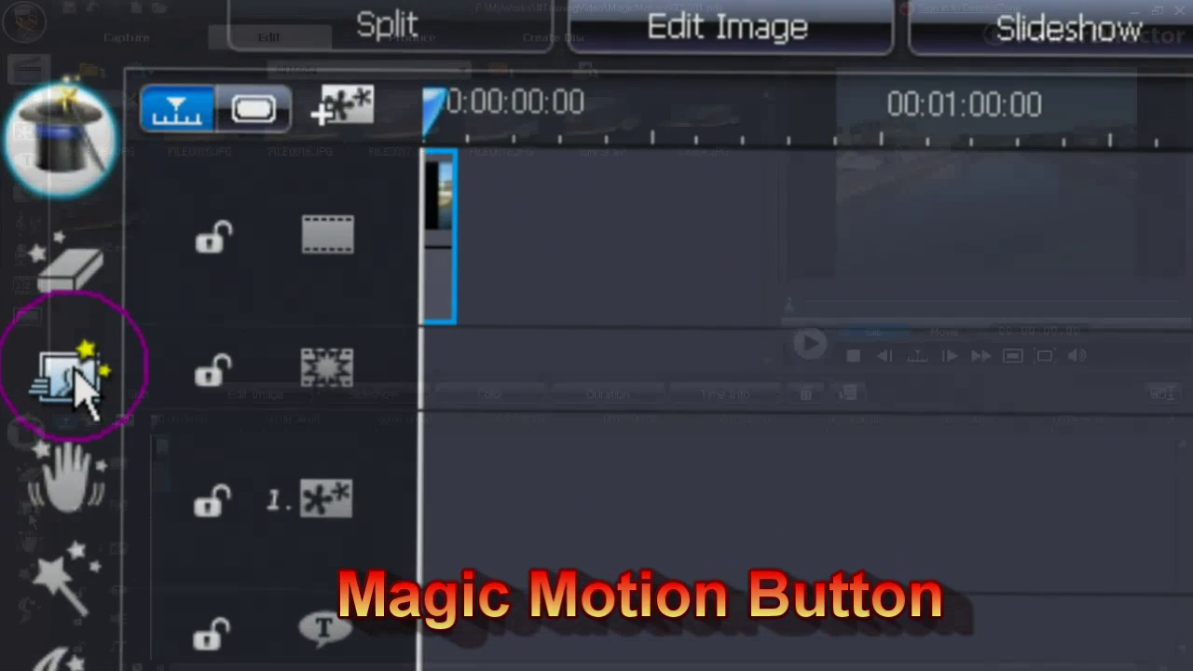
- Enable Magic Motion on the river clip and preview its motion from start to end
click(70, 377)
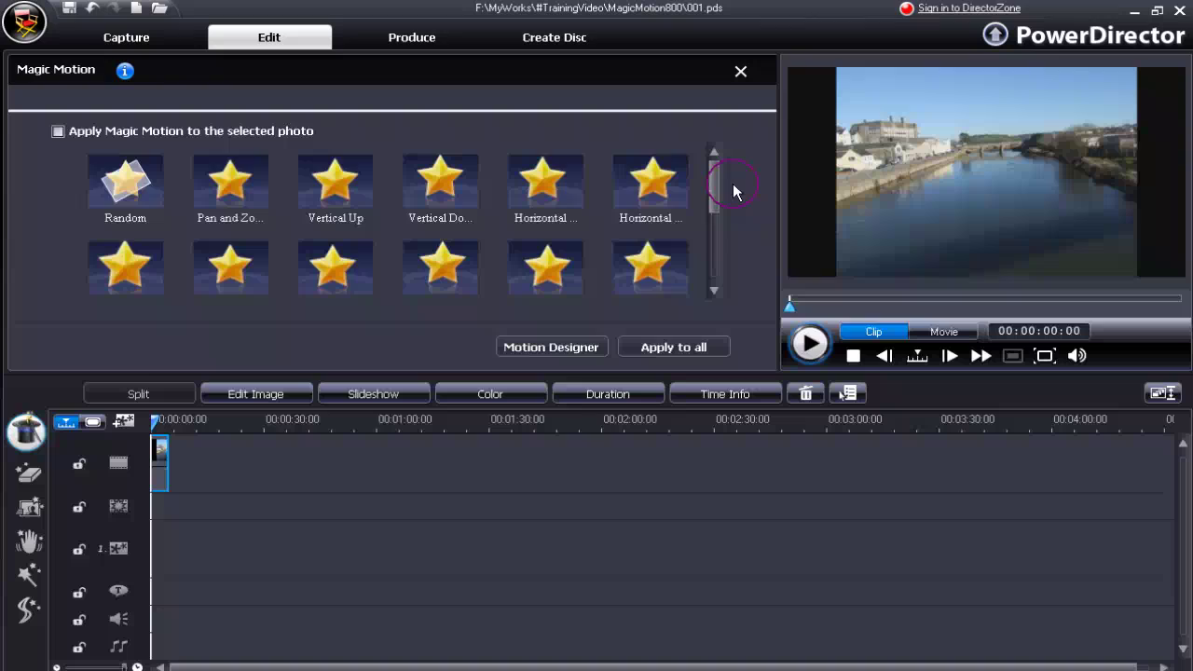
mouse_move(715, 194)
mouse_down()
mouse_move(716, 250)
mouse_move(715, 193)
mouse_up()
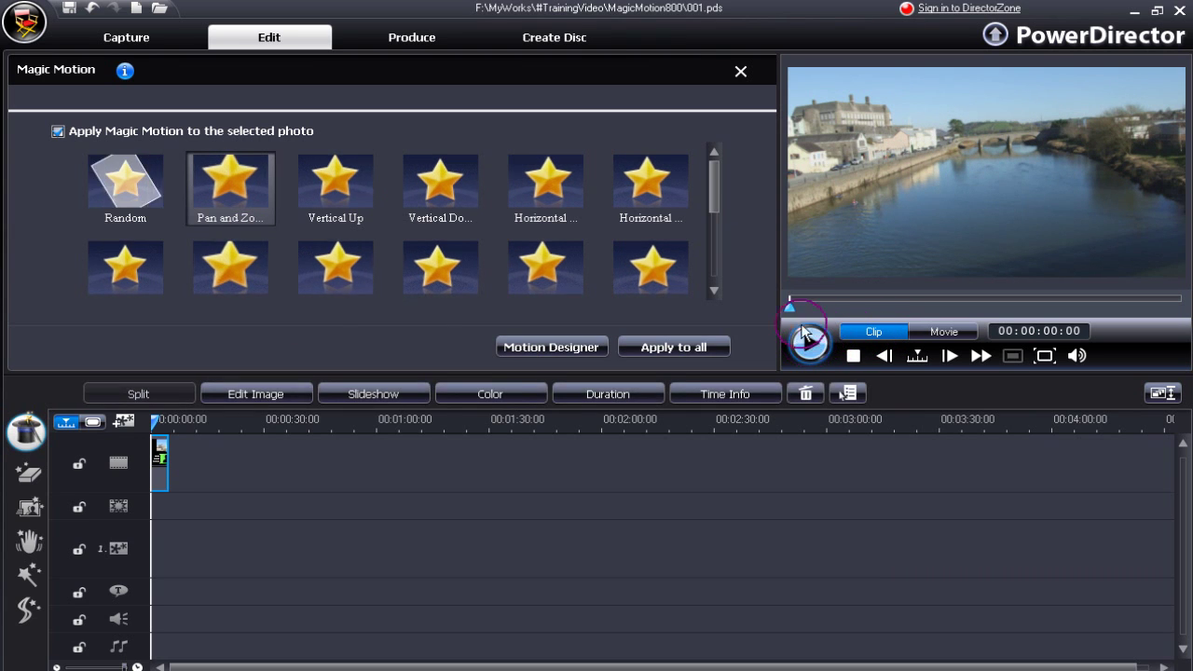
drag(789, 307, 1182, 304)
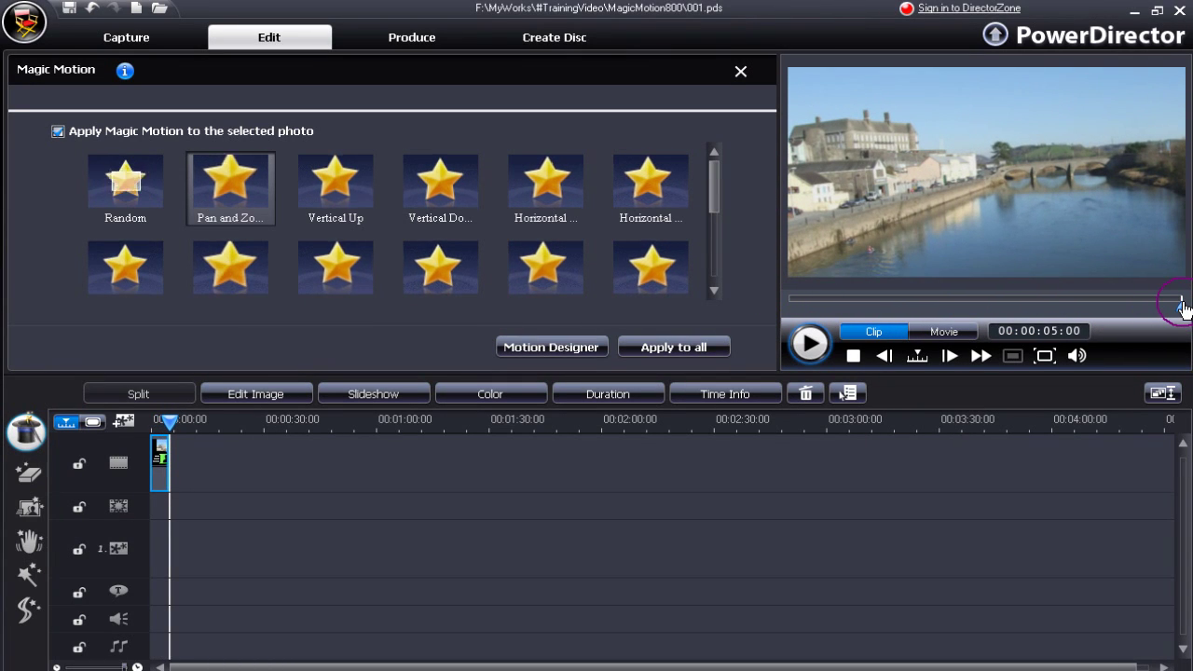
click(657, 293)
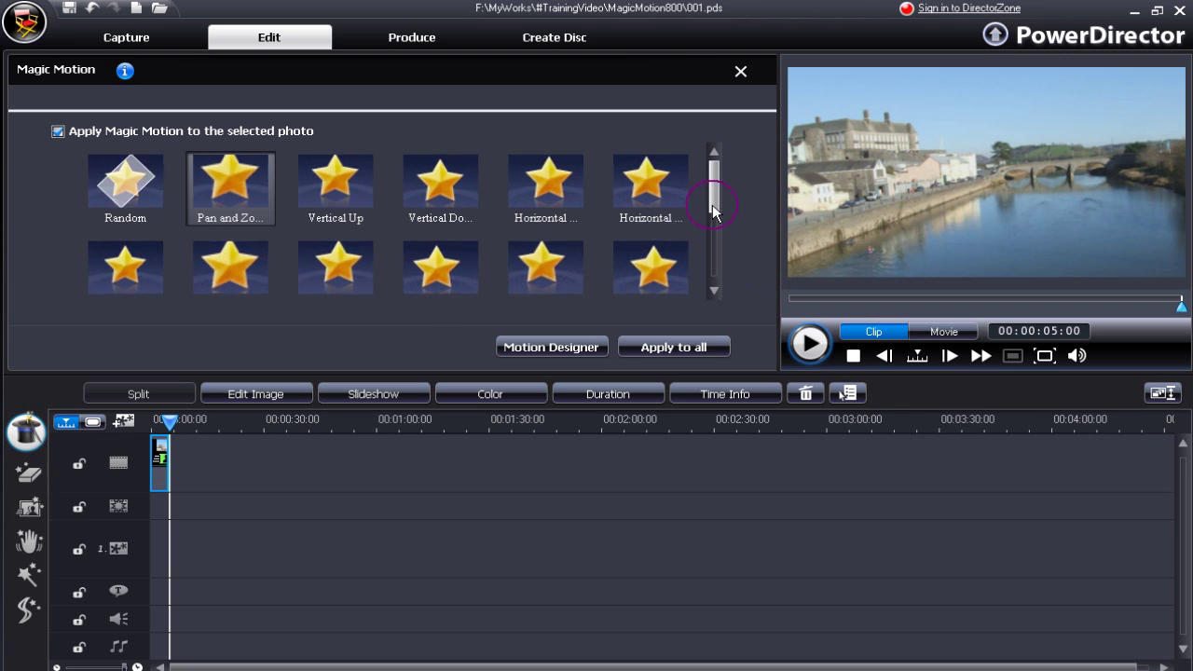
- Try the right-down diagonal preset, then switch back to Pan and Zoom and preview it
scroll(714, 218, down, 1)
click(543, 240)
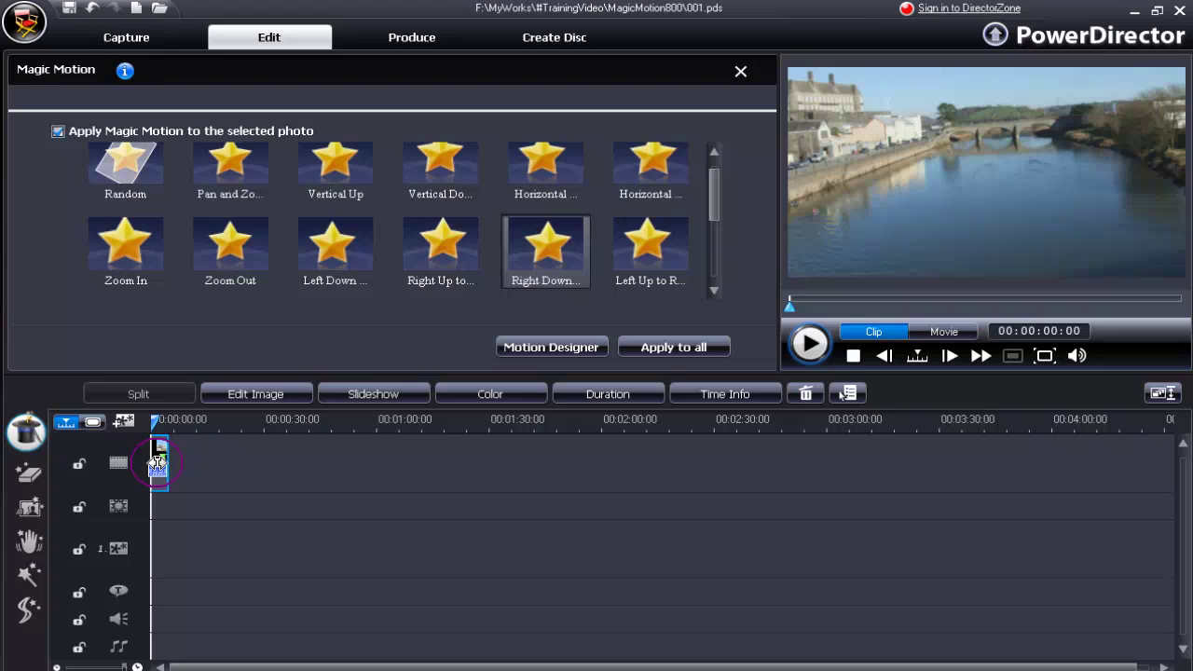
click(788, 307)
mouse_move(788, 308)
mouse_down()
mouse_move(1179, 308)
mouse_move(842, 278)
mouse_move(781, 295)
mouse_up()
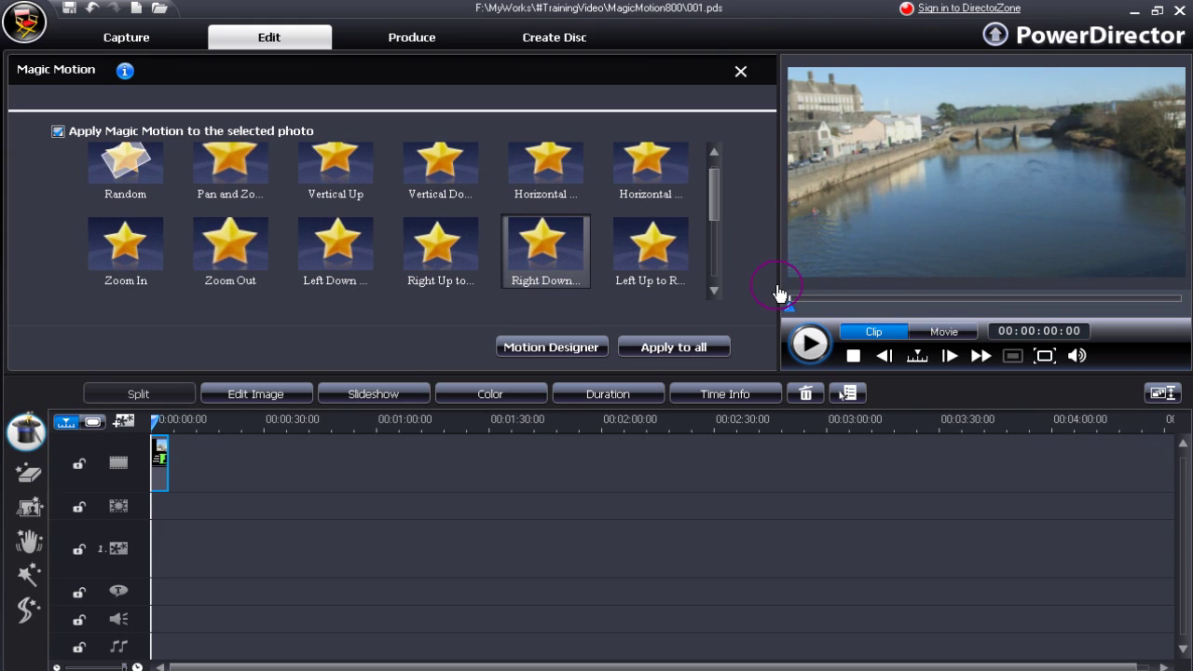
click(216, 175)
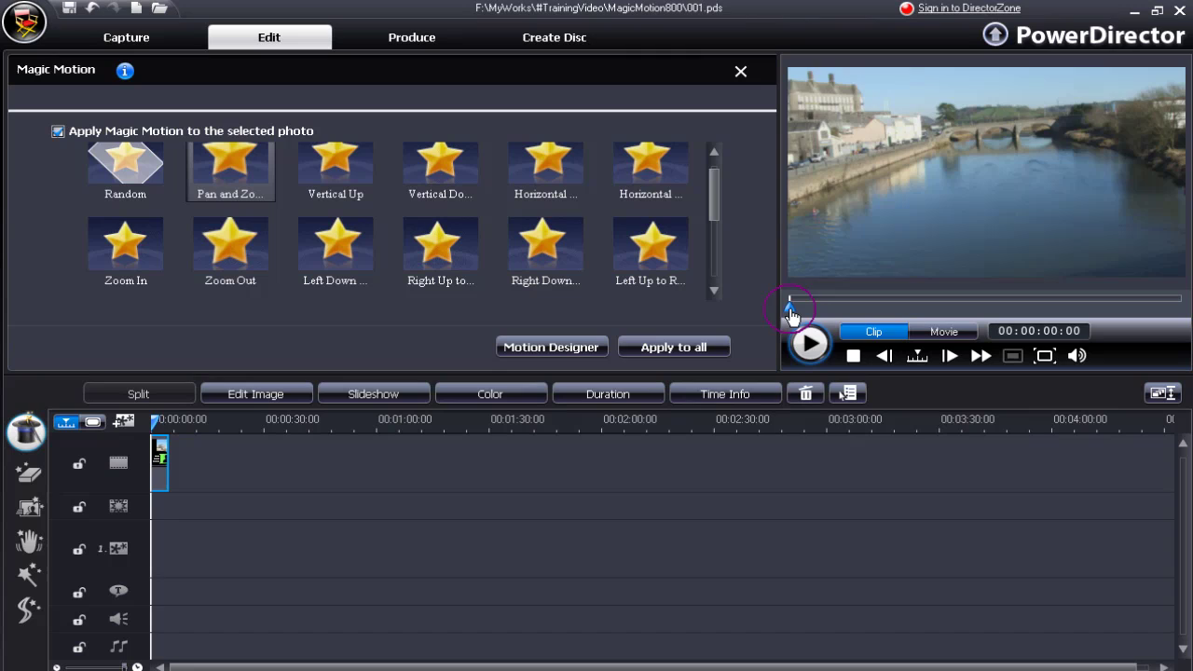
mouse_move(790, 304)
mouse_down()
mouse_move(876, 320)
mouse_move(1146, 314)
mouse_move(1180, 293)
mouse_move(800, 301)
mouse_up()
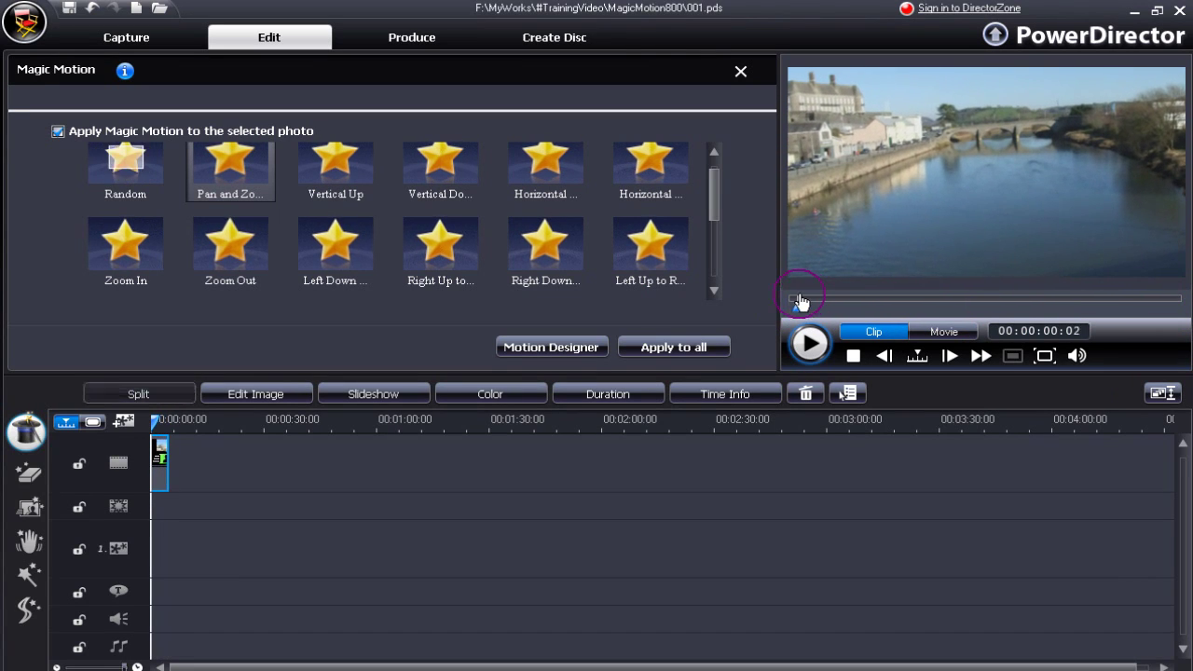
- In Motion Designer, shrink the end keyframe's framing box around its centre
click(551, 349)
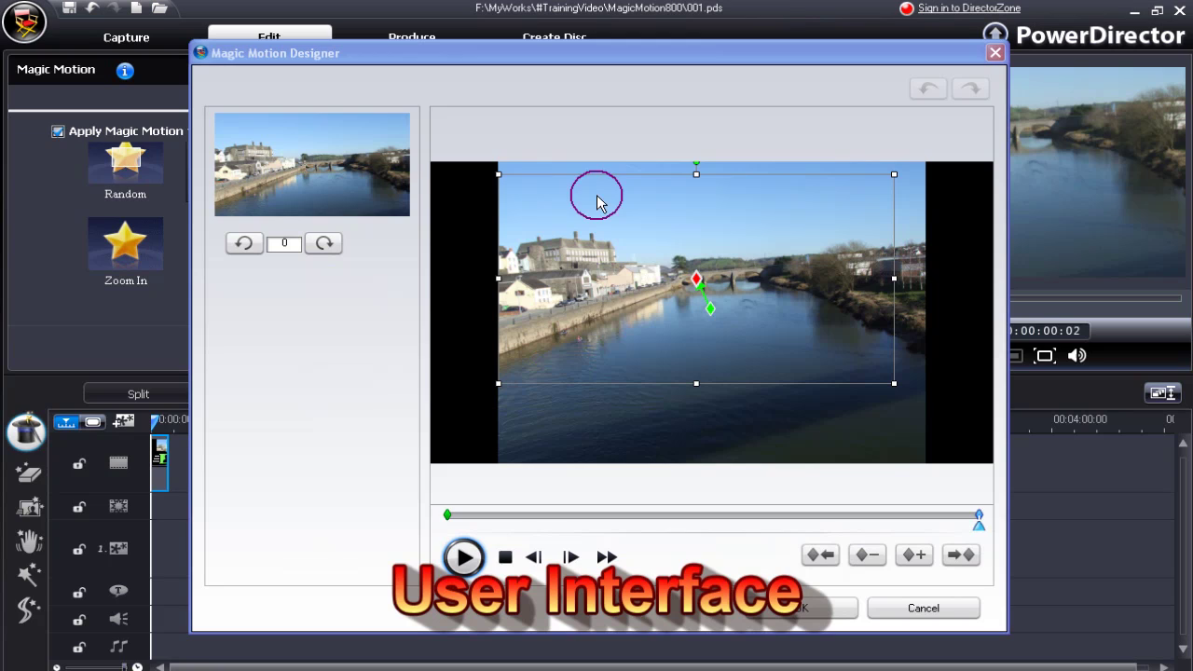
click(891, 383)
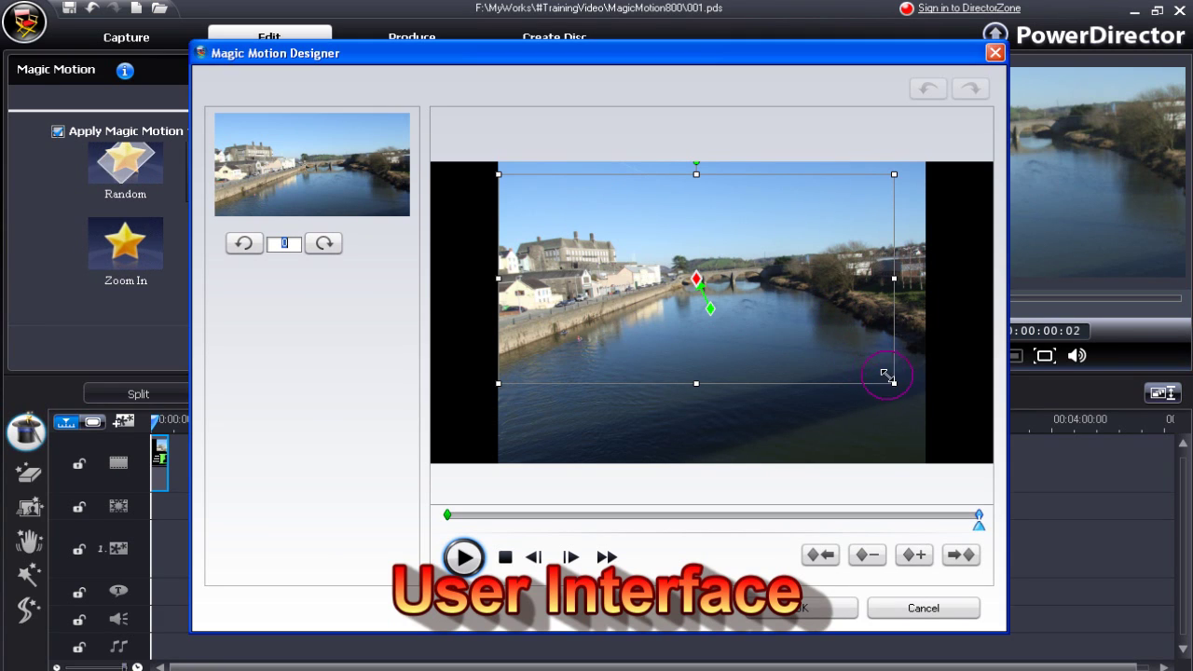
drag(894, 383, 841, 355)
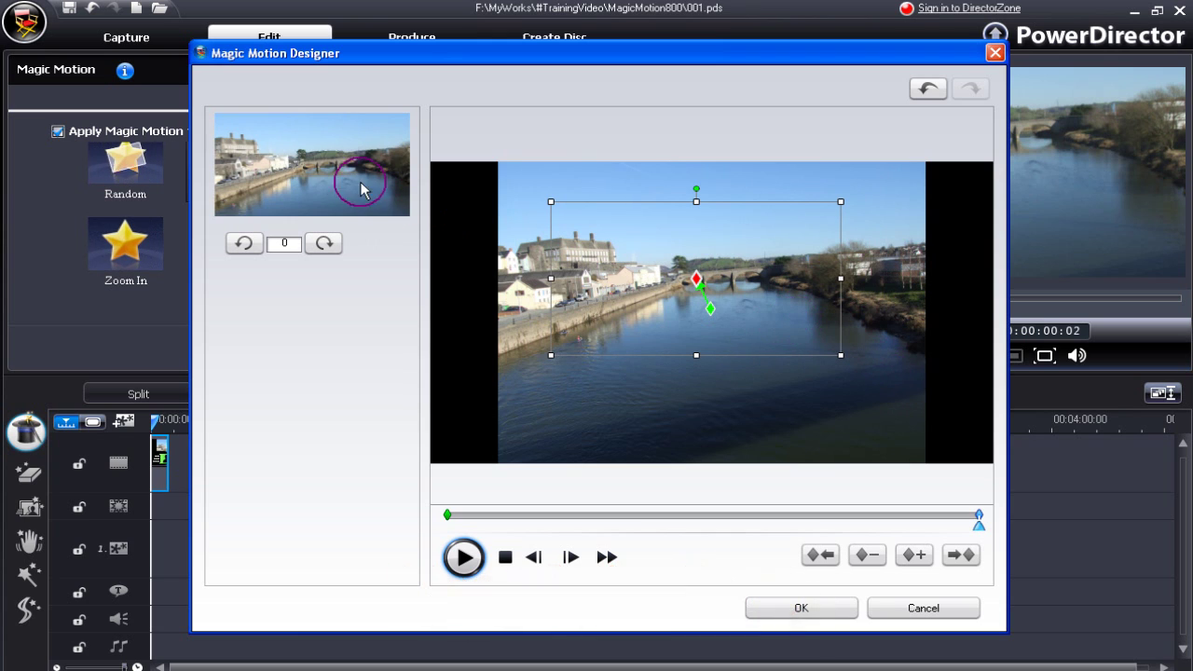
- Enlarge the start keyframe's framing box, shift it slightly right, and review the motion
click(447, 513)
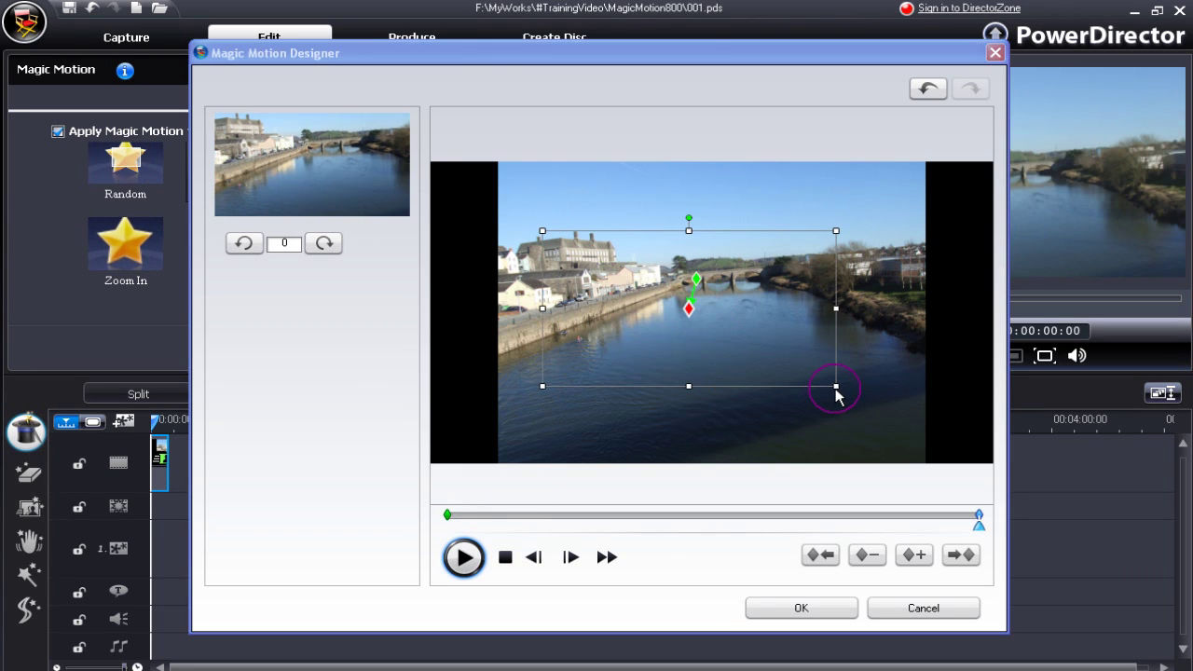
drag(834, 387, 935, 451)
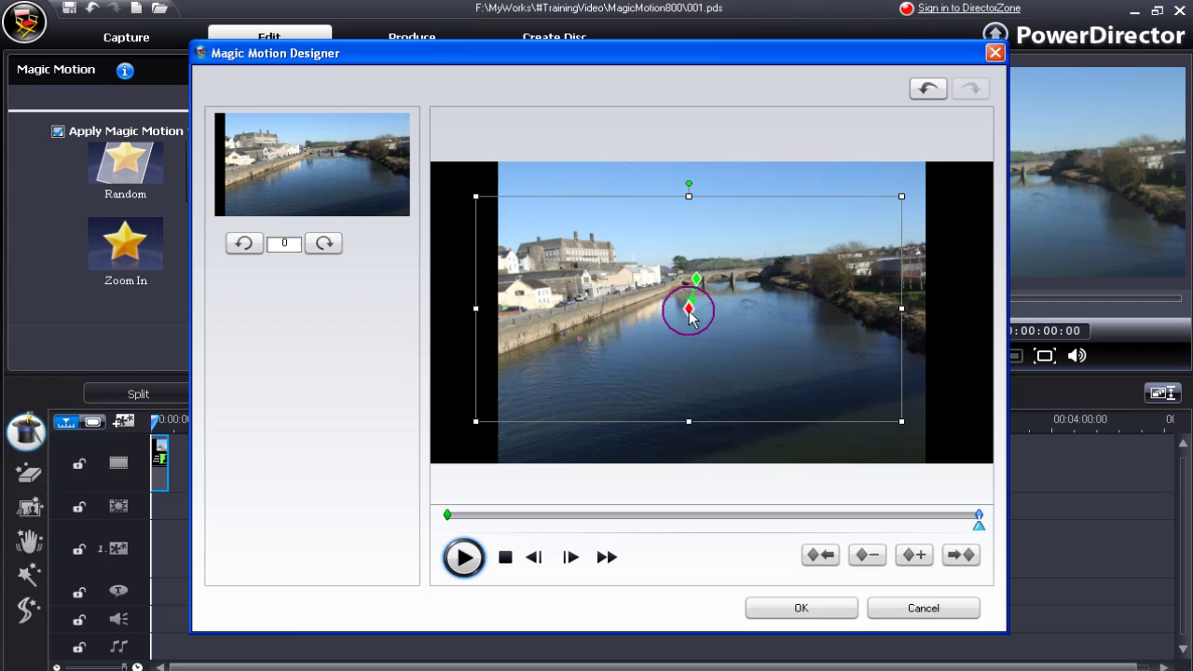
drag(689, 310, 713, 313)
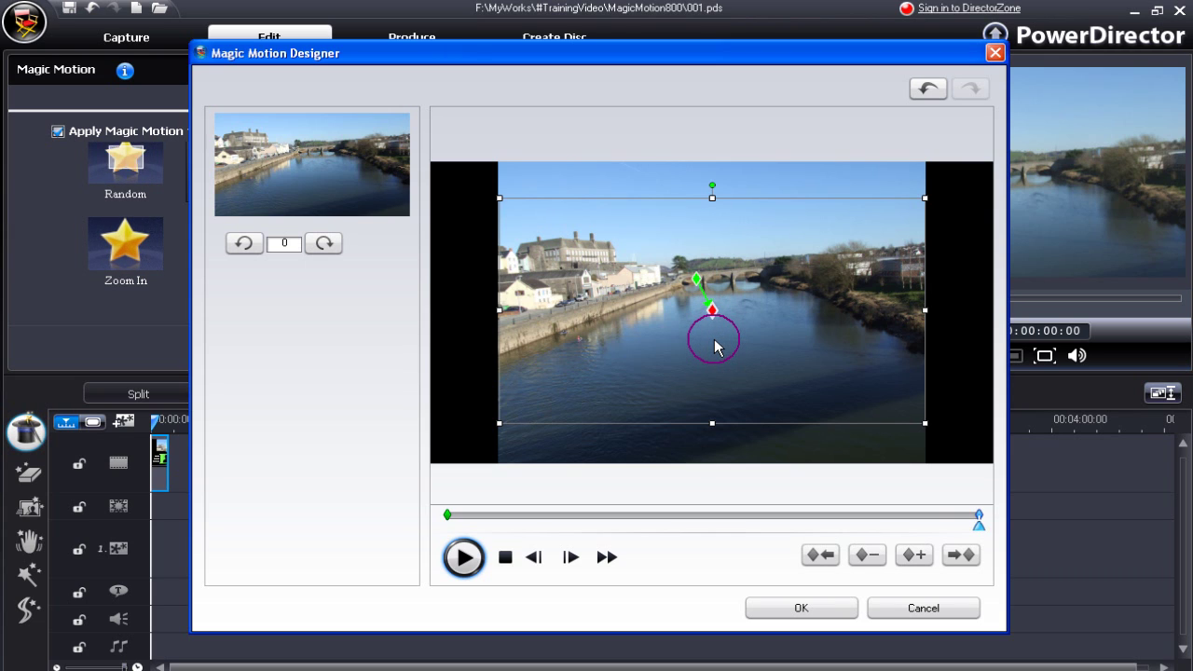
mouse_move(979, 529)
mouse_down()
mouse_move(647, 487)
mouse_move(444, 495)
mouse_up()
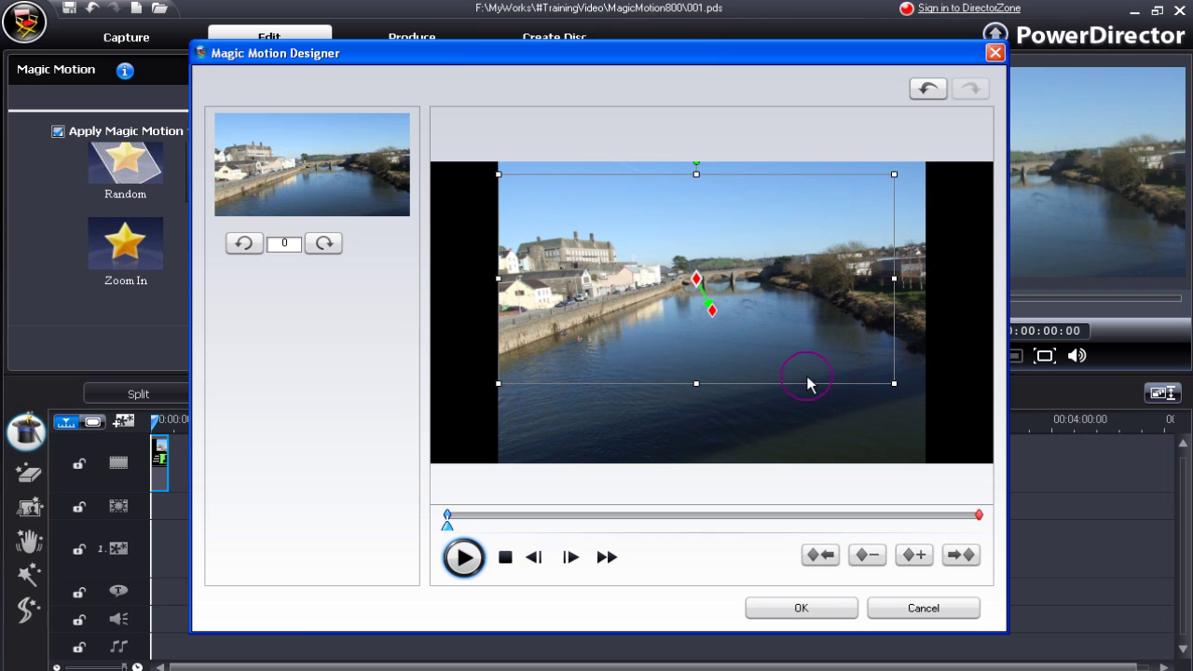
- Zoom the starting frame tightly onto the riverside buildings and nudge it into place
drag(895, 385, 610, 216)
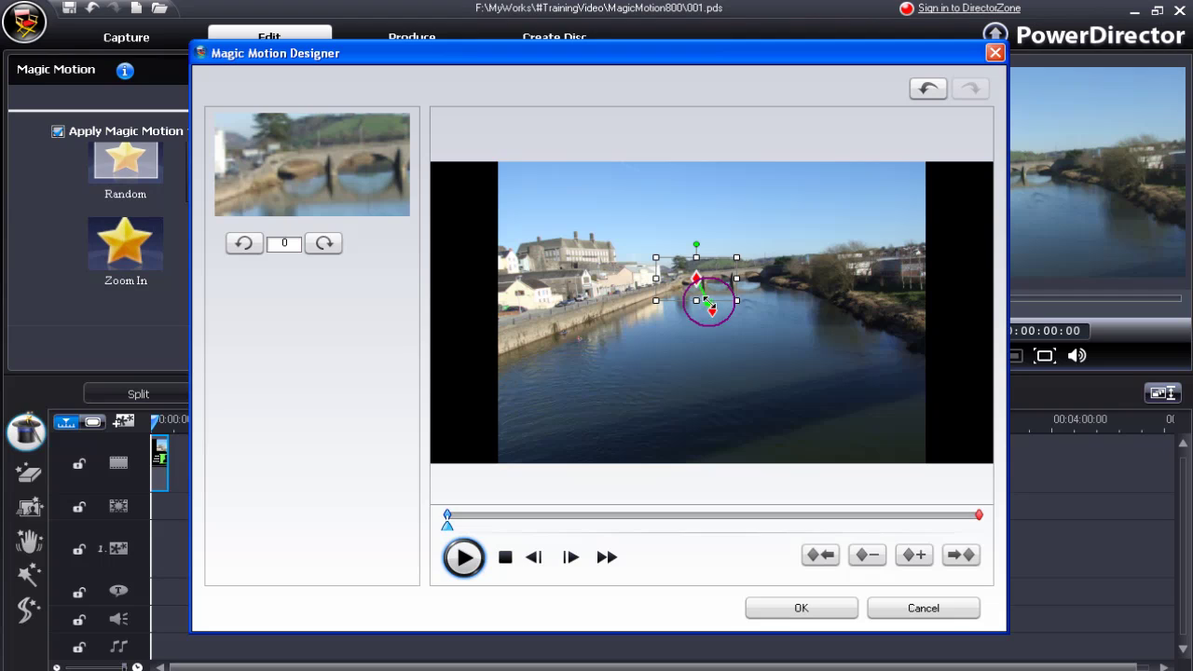
drag(697, 280, 599, 255)
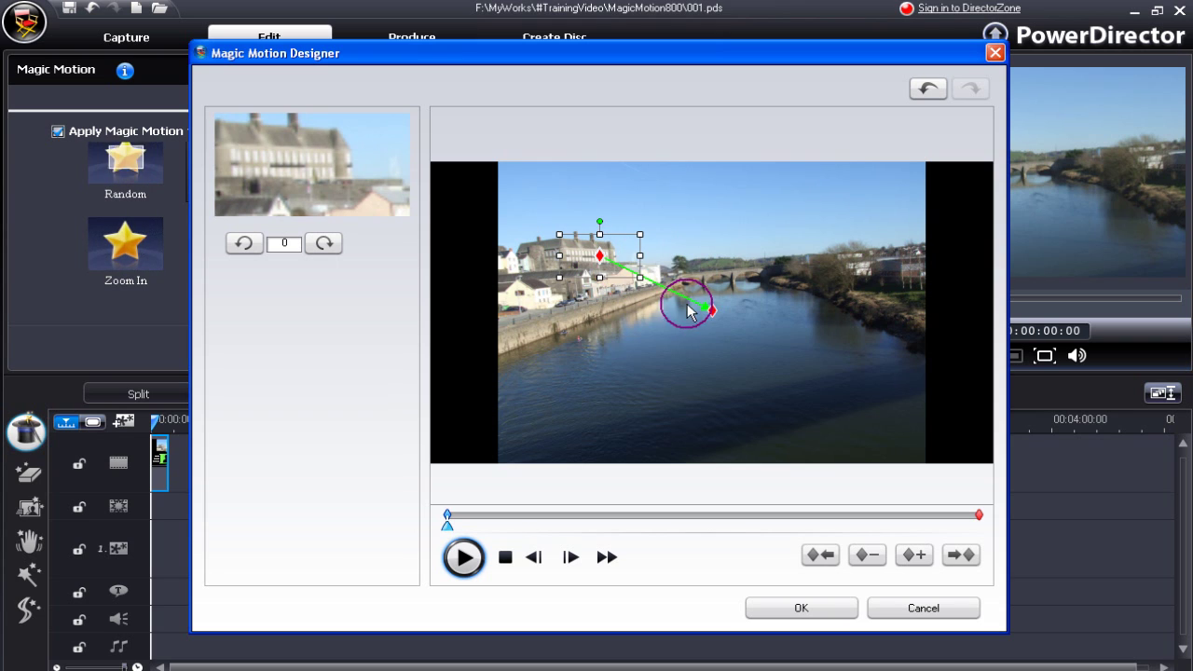
drag(640, 234, 603, 252)
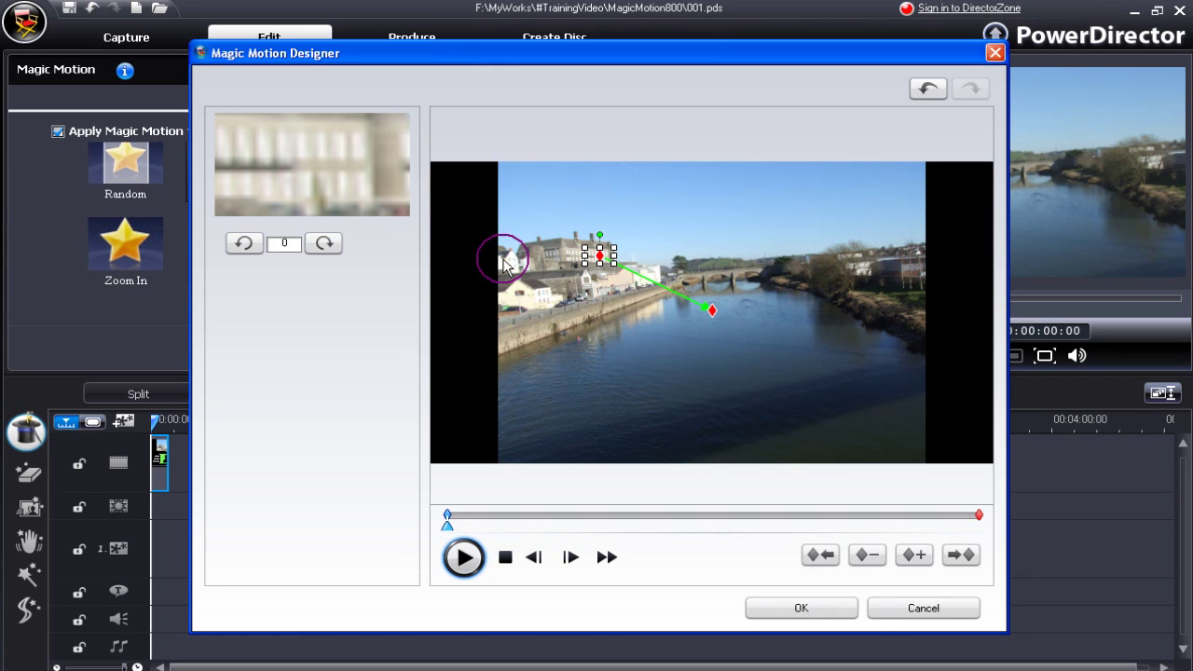
drag(600, 255, 604, 249)
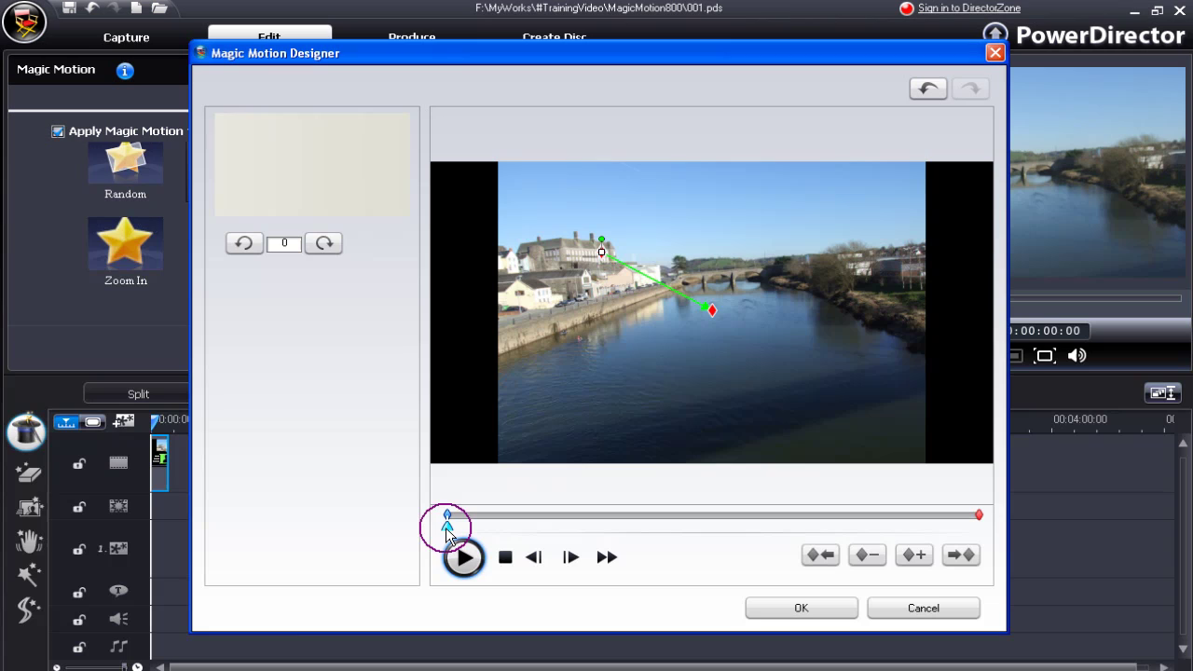
- Scrub the motion to the end keyframe and back toward the start to review it
drag(448, 534, 867, 558)
click(961, 556)
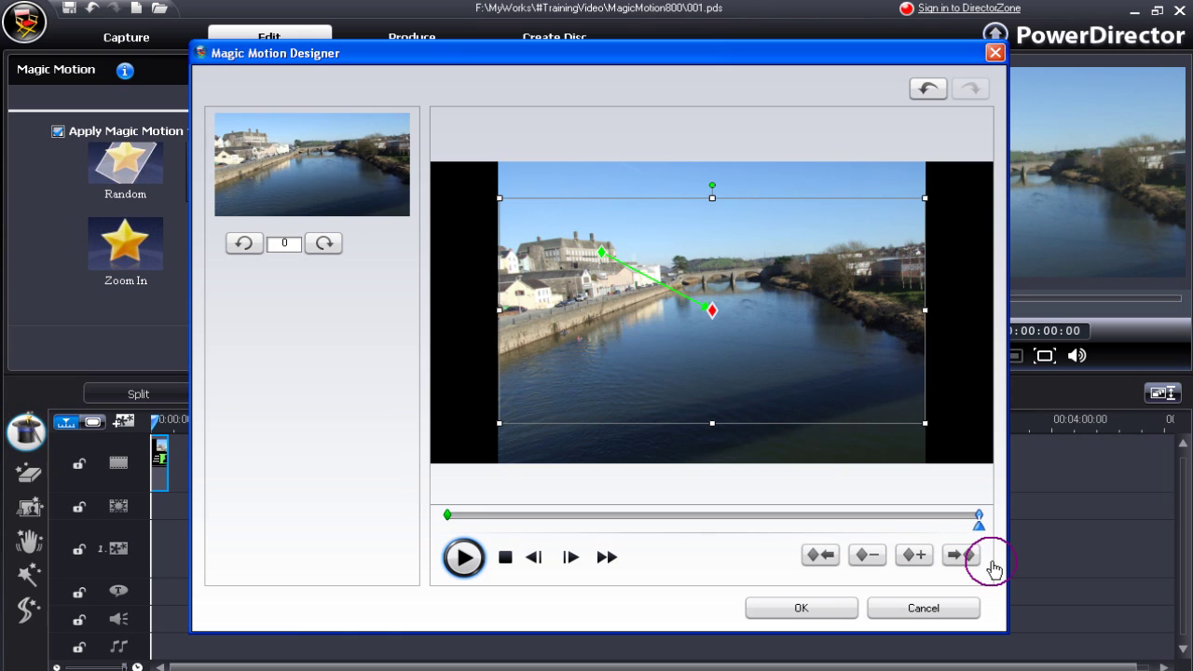
drag(979, 519, 448, 530)
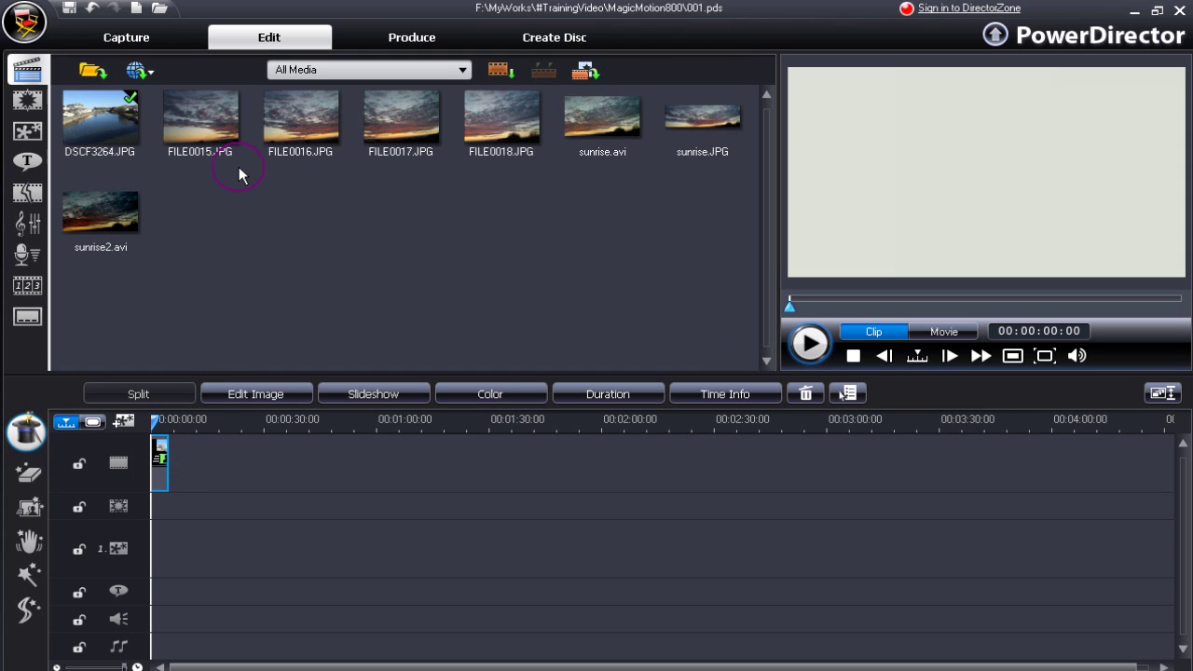
- Add FILE0016.JPG after the river clip and apply a rotating Magic Motion preset to it
click(296, 140)
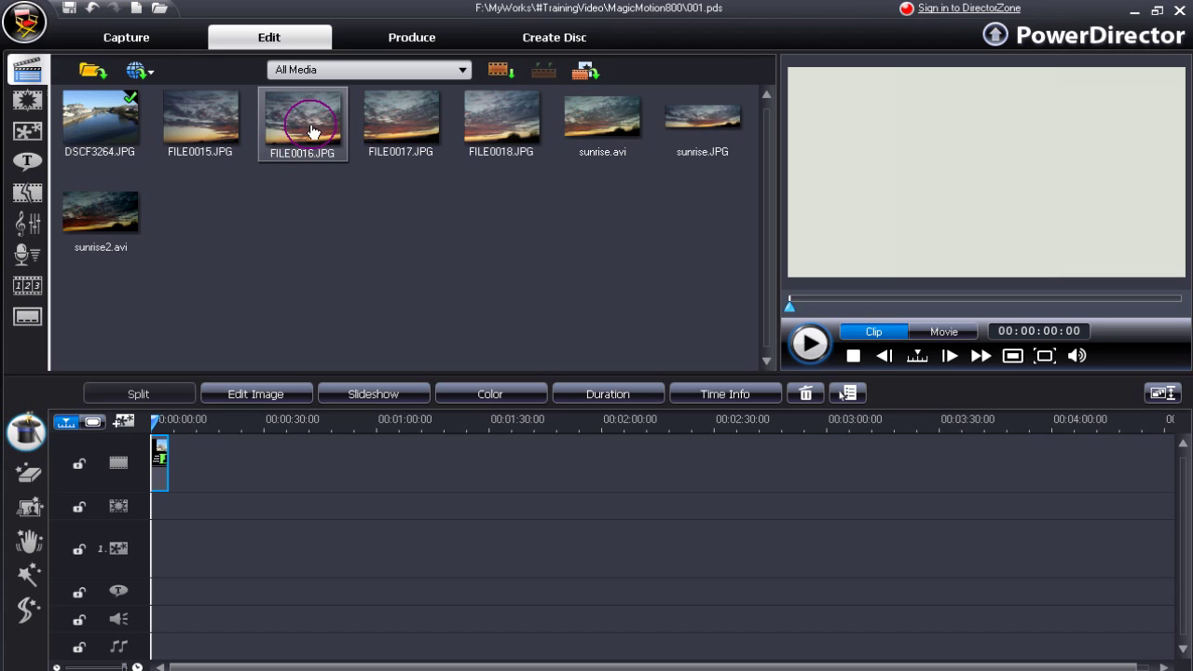
drag(311, 132, 327, 464)
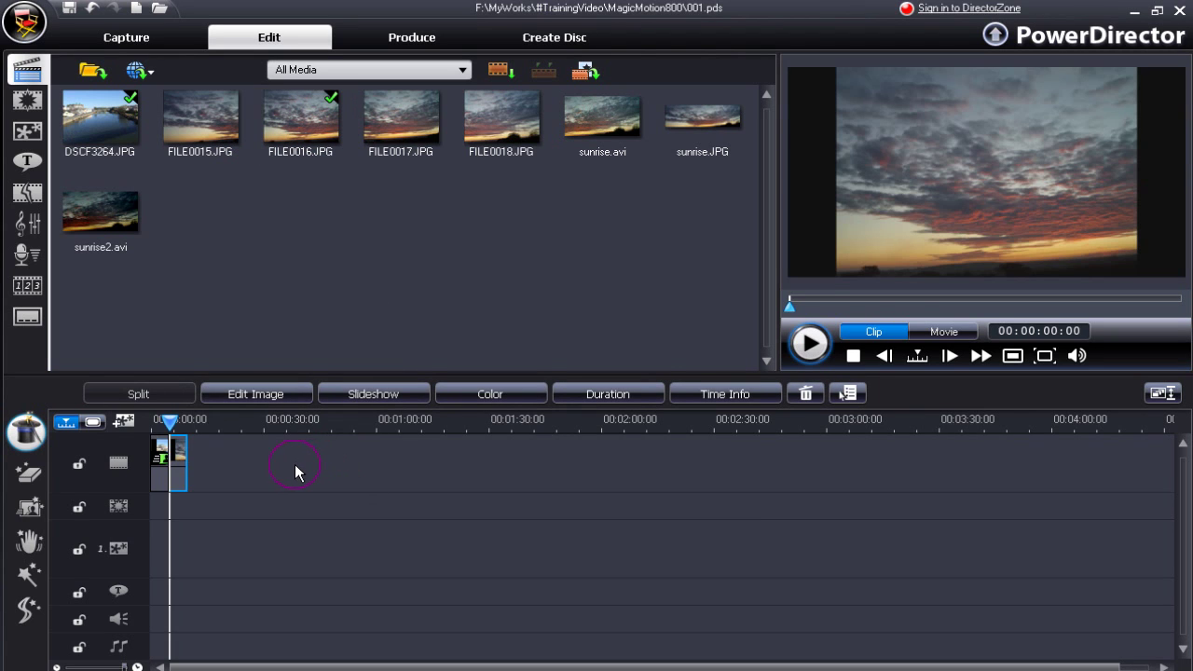
click(29, 511)
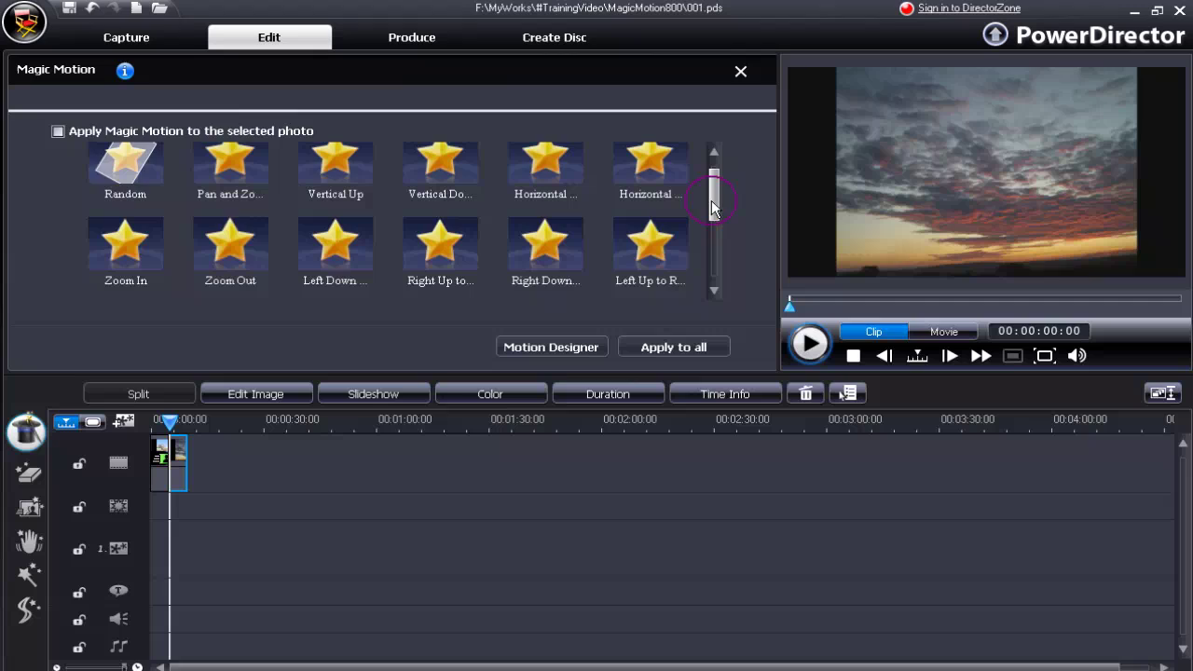
drag(711, 200, 715, 244)
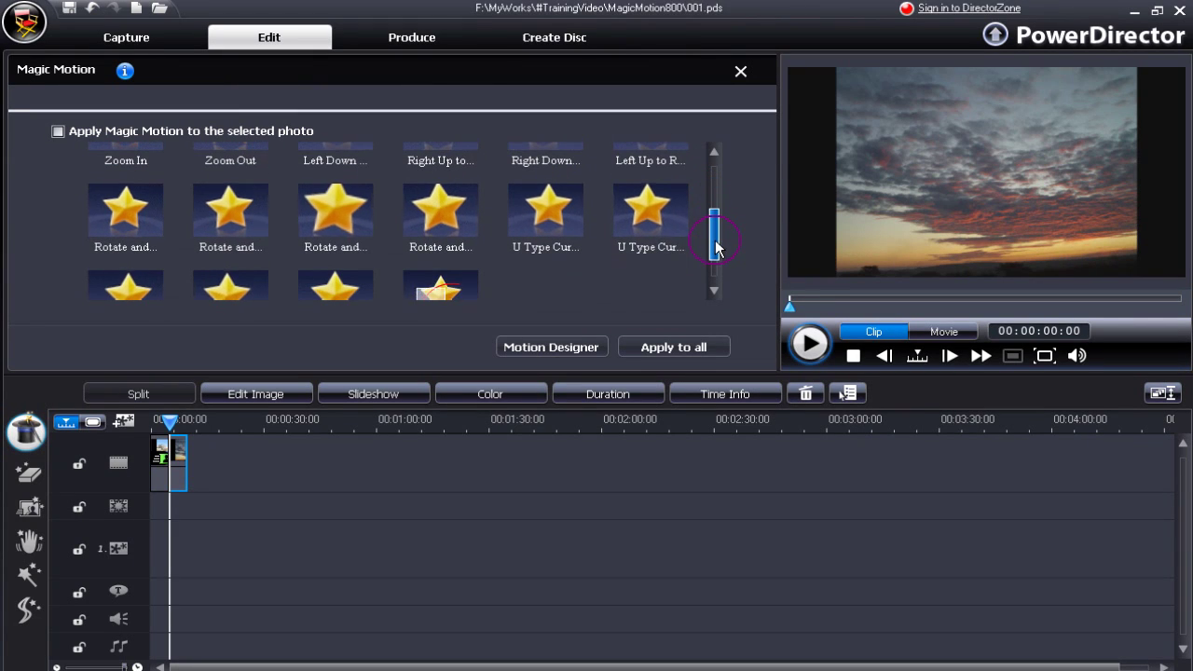
click(343, 229)
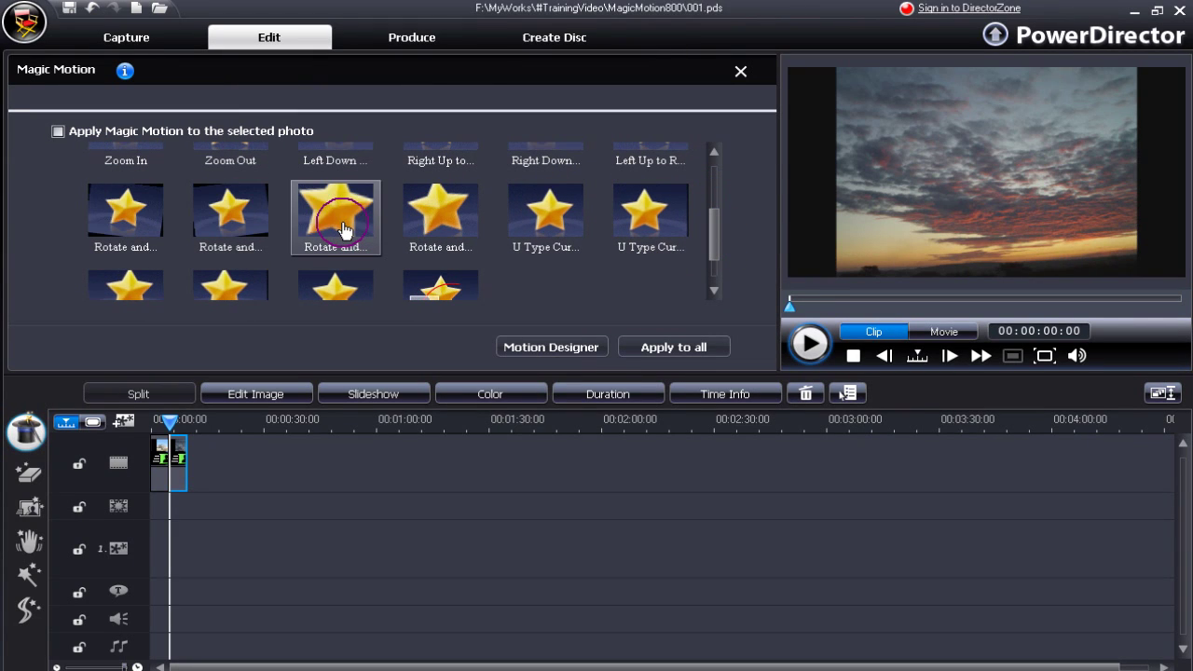
- In Motion Designer, rotate FILE0016.JPG's end keyframe clockwise from 8 to 128 degrees
click(565, 352)
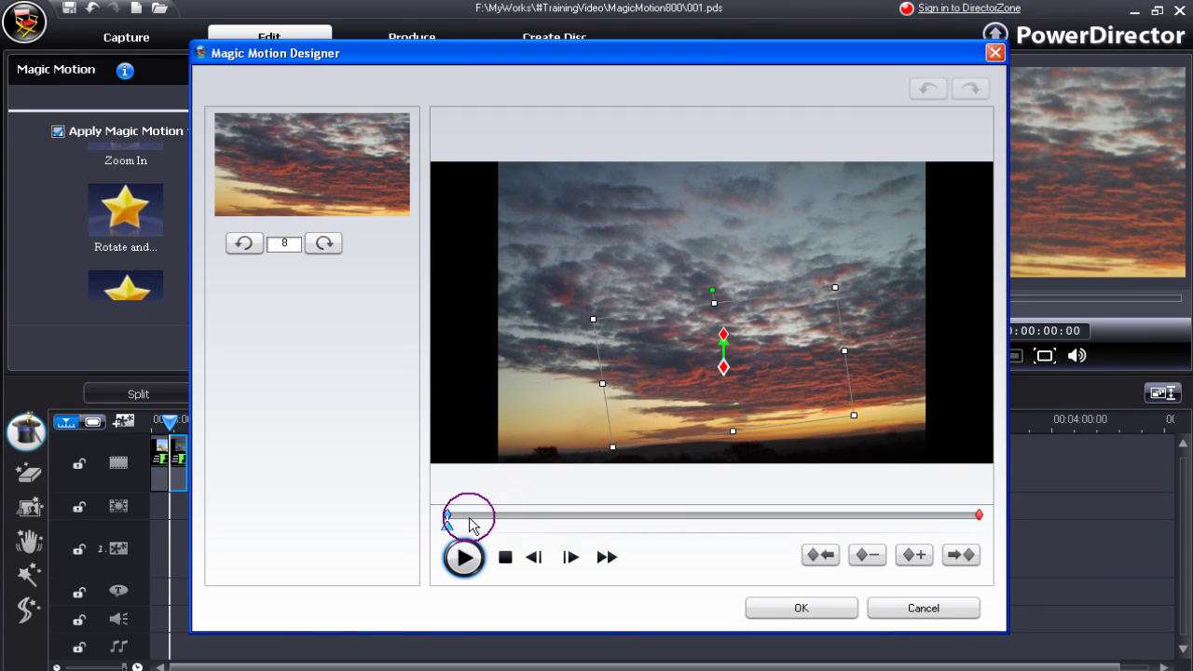
drag(448, 534, 978, 515)
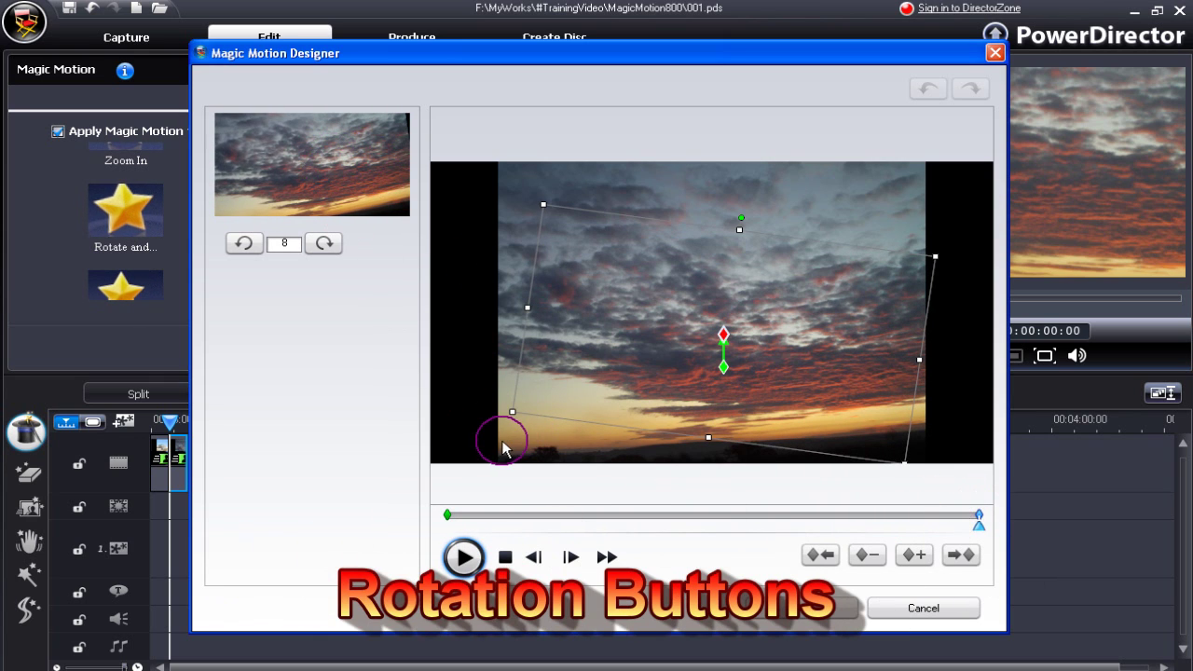
click(326, 244)
click(332, 248)
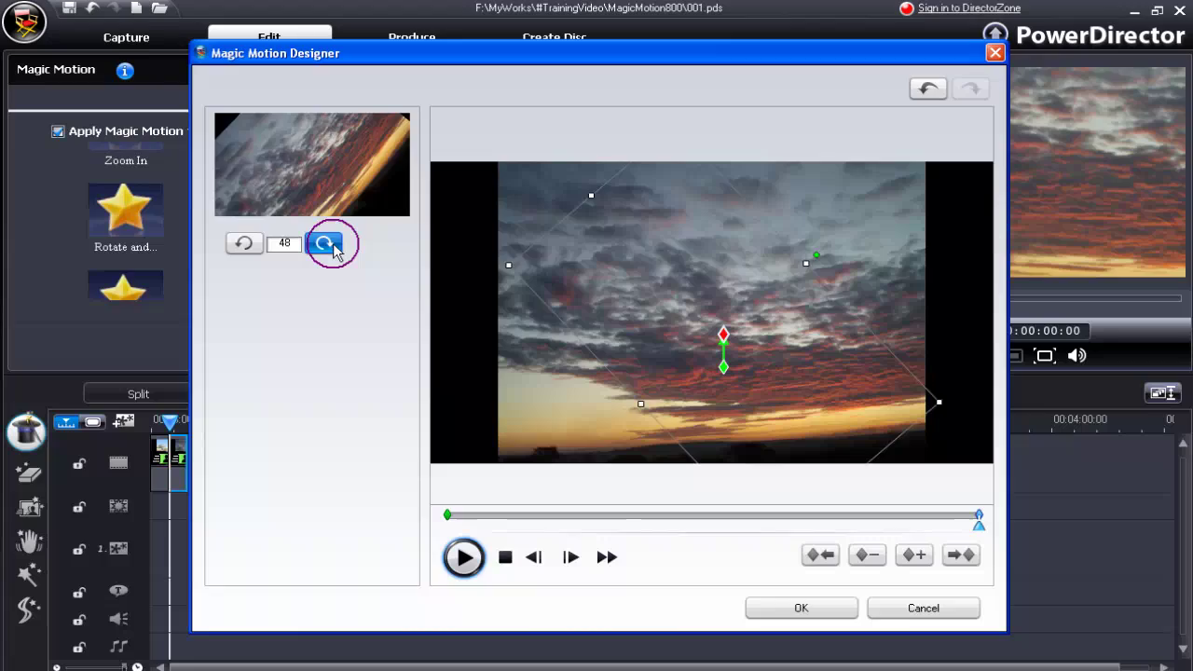
click(332, 246)
click(332, 246)
click(333, 246)
click(333, 246)
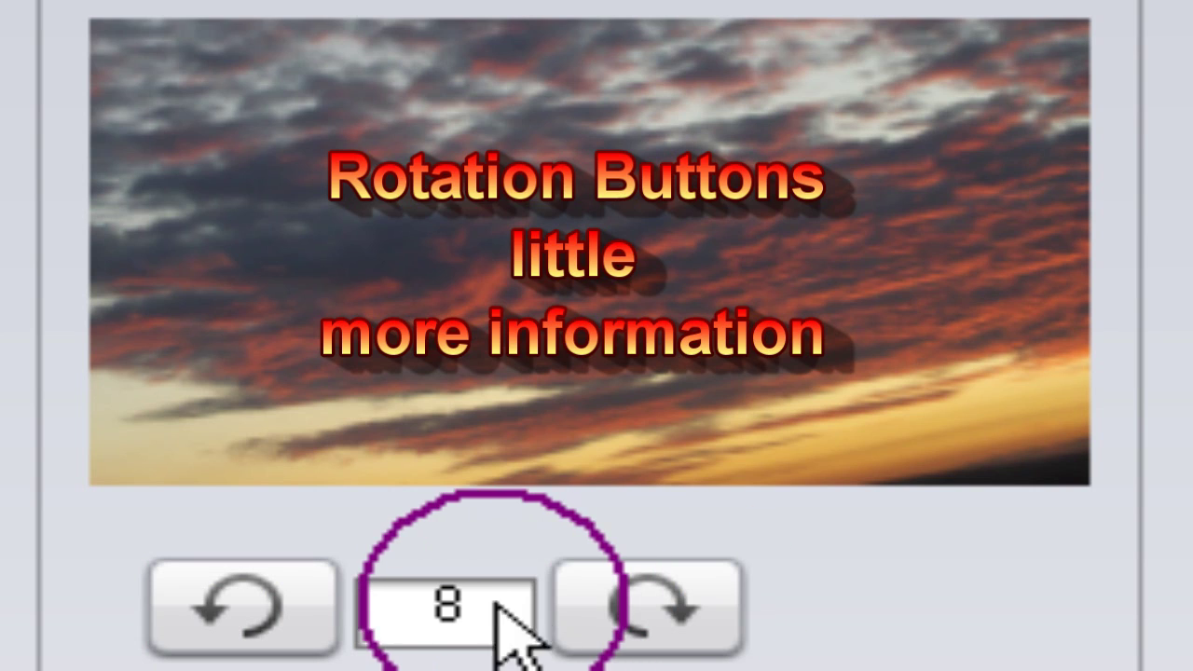
drag(485, 607, 413, 611)
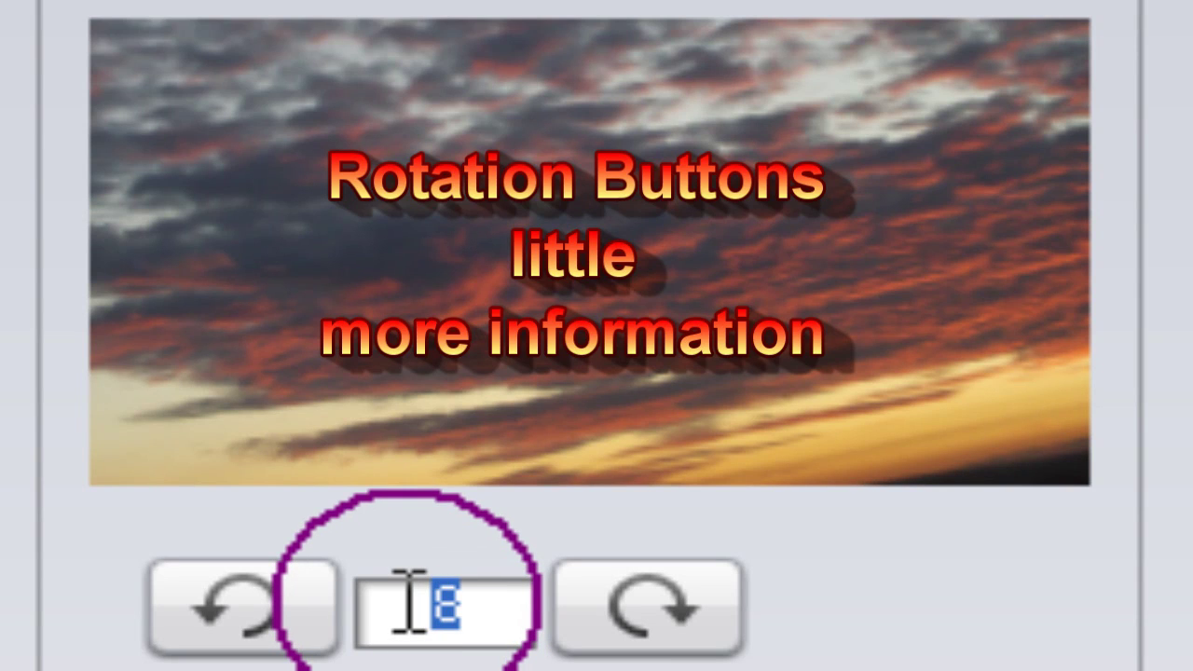
text(10)
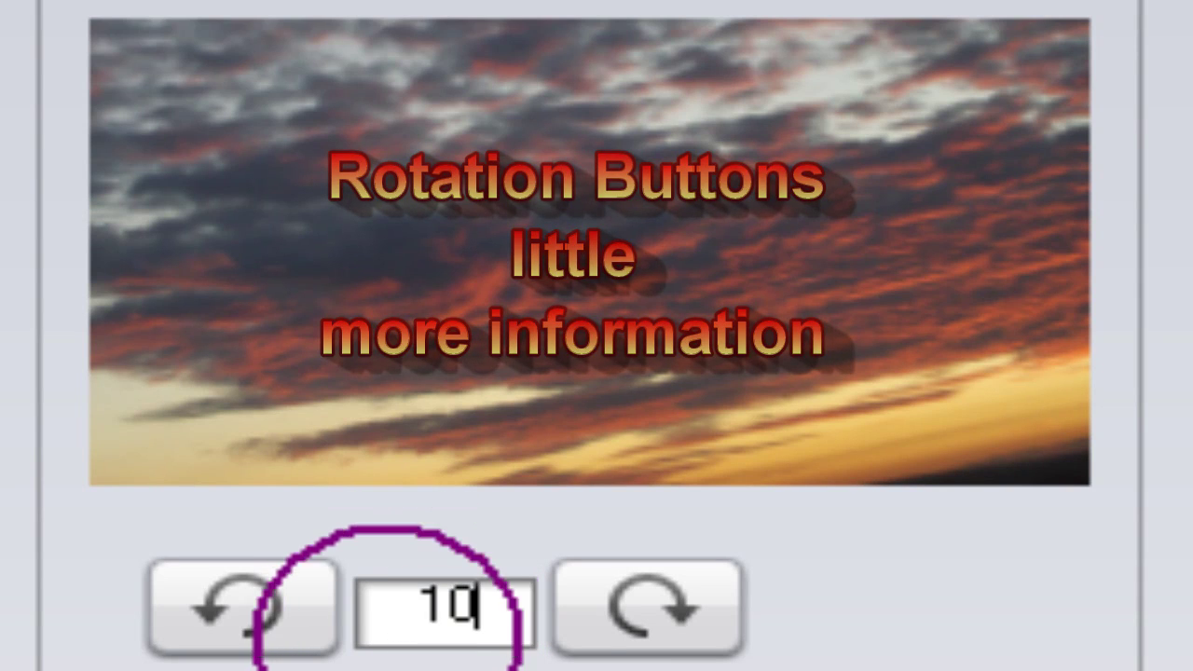
click(652, 606)
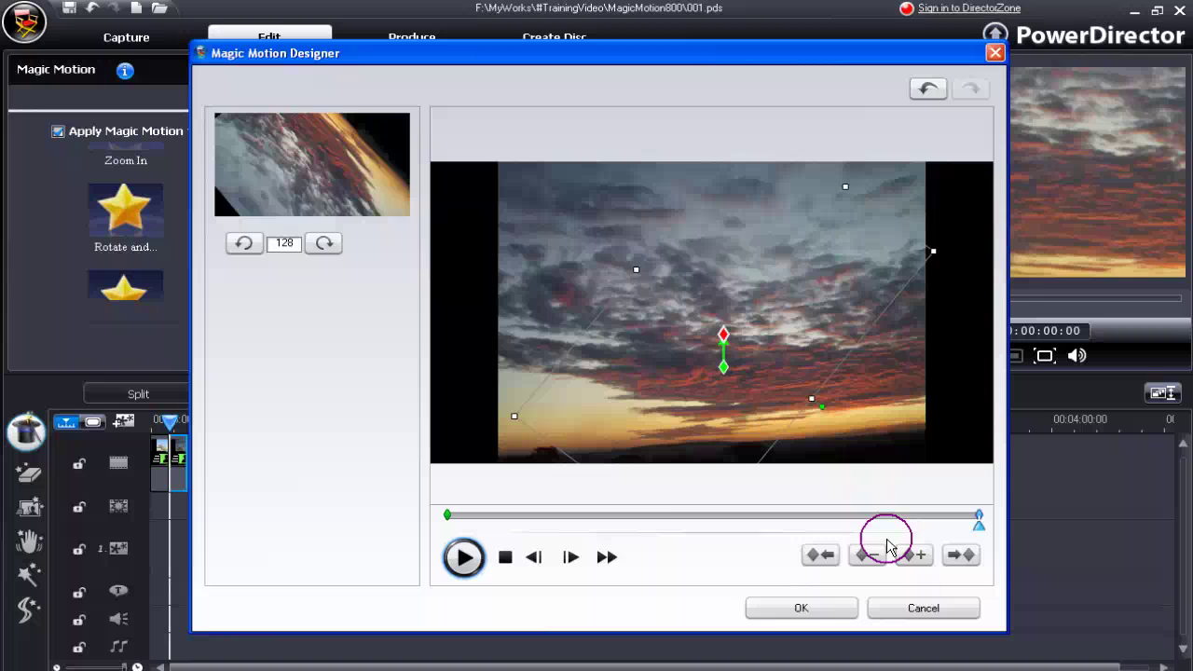
drag(979, 527, 449, 530)
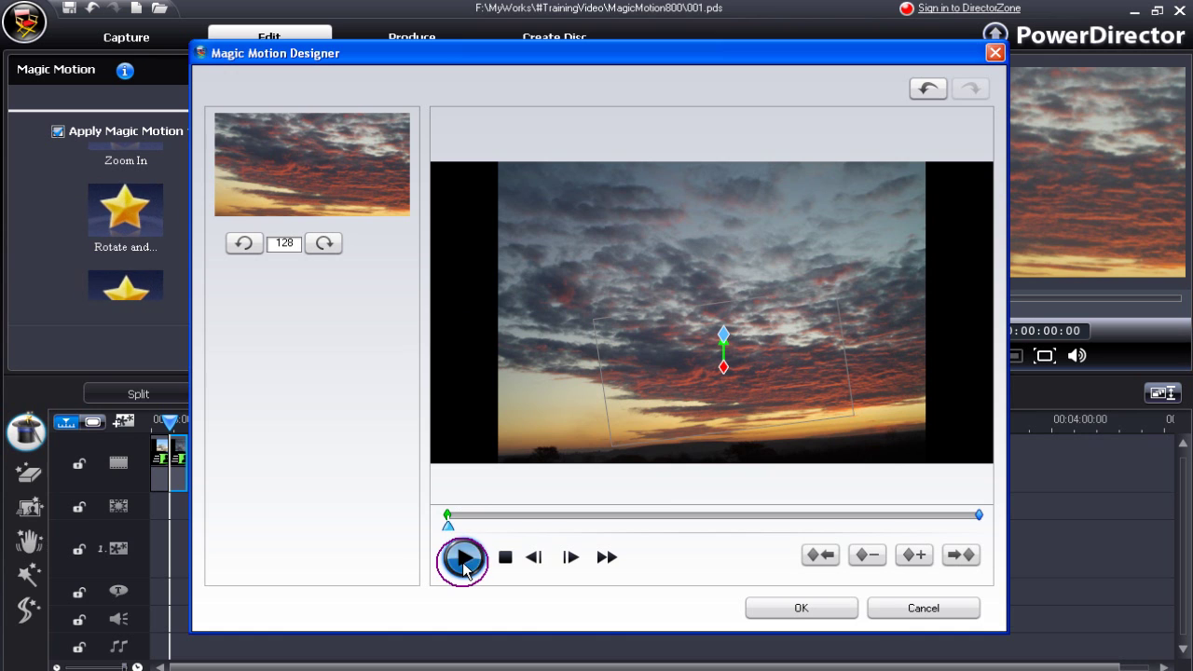
click(466, 567)
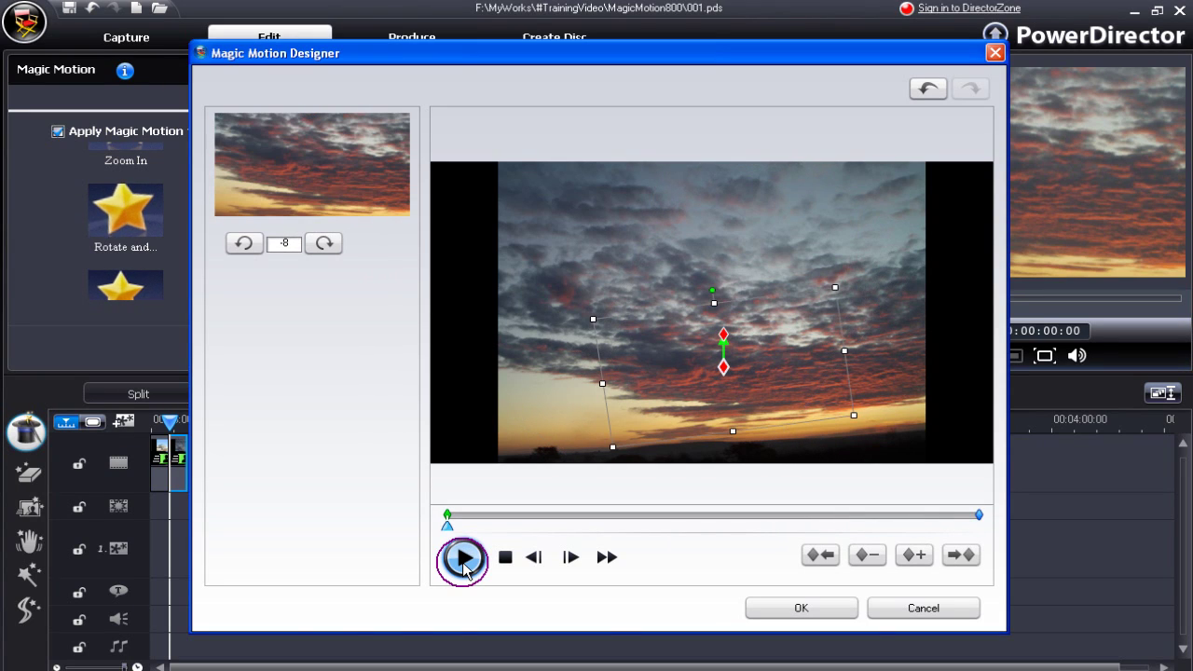
click(464, 559)
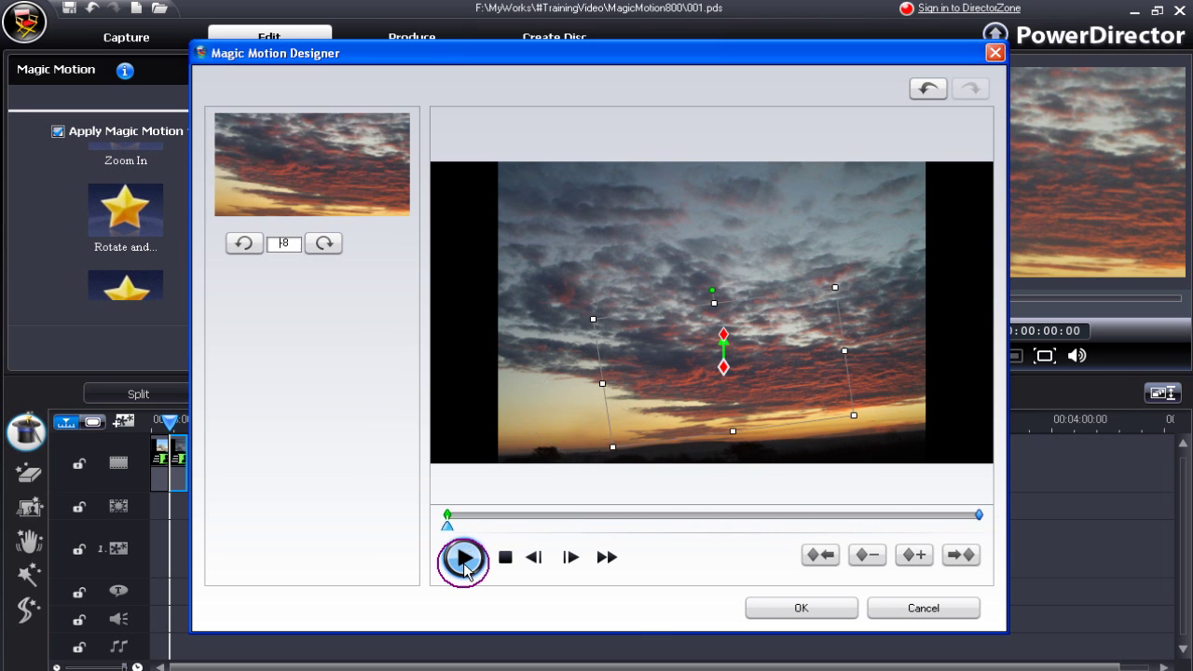
- Keep the custom rotation, then add FILE0018.JPG after the existing clips with its Magic Motion presets shown
click(804, 608)
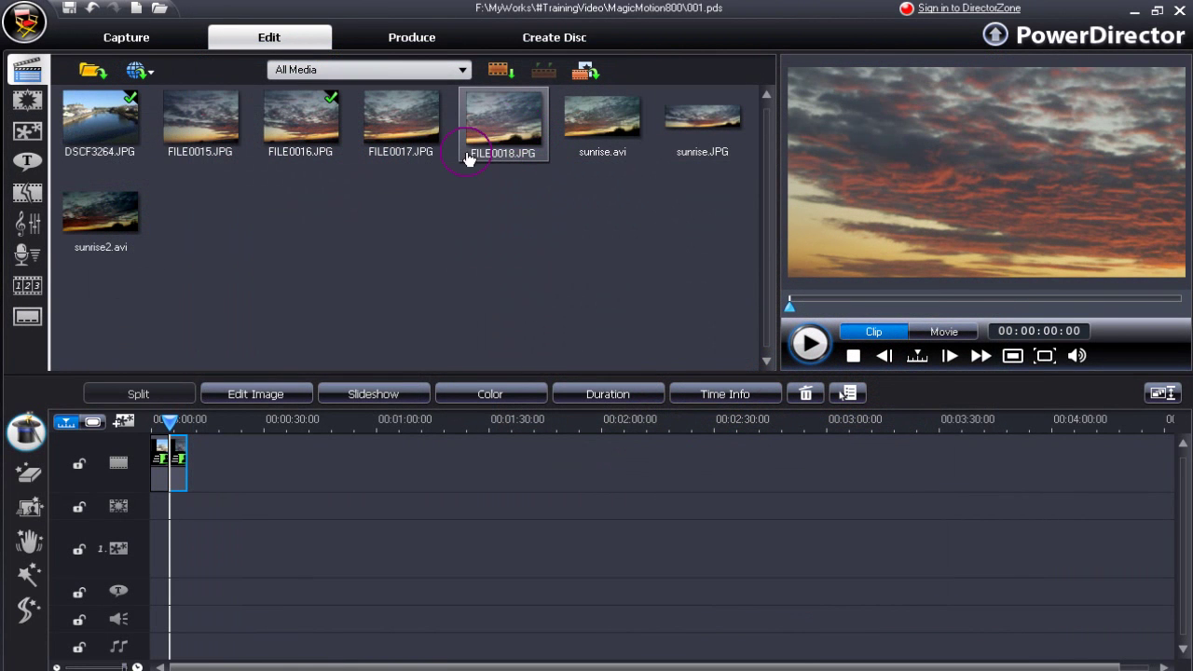
drag(518, 129, 393, 469)
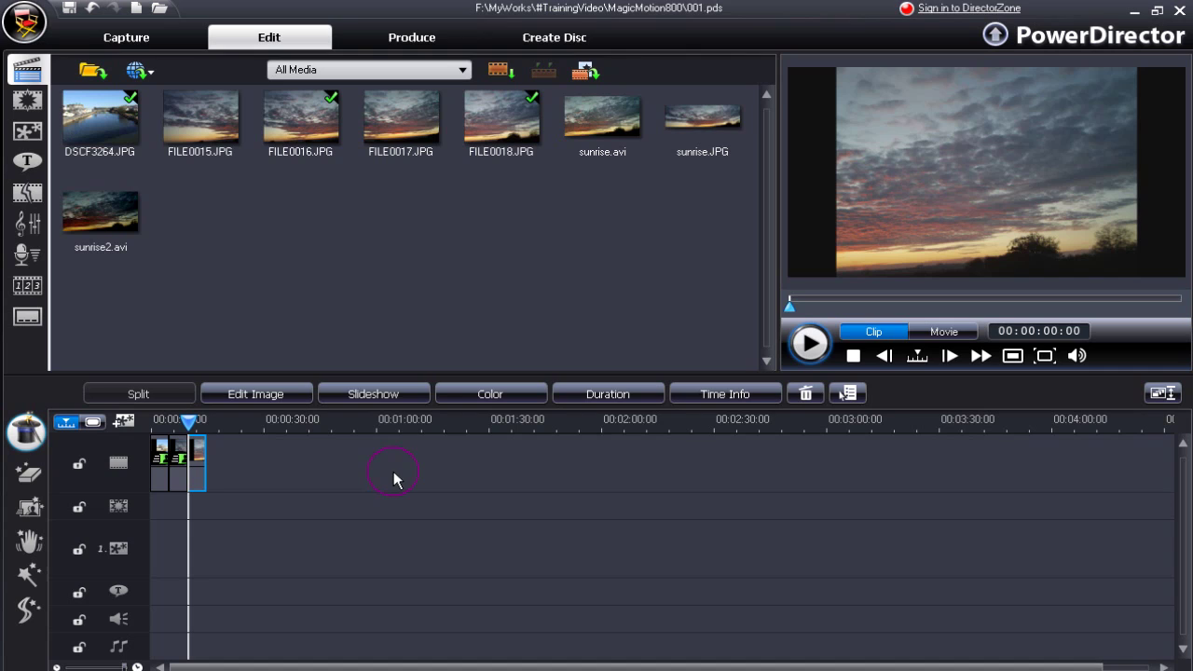
click(32, 511)
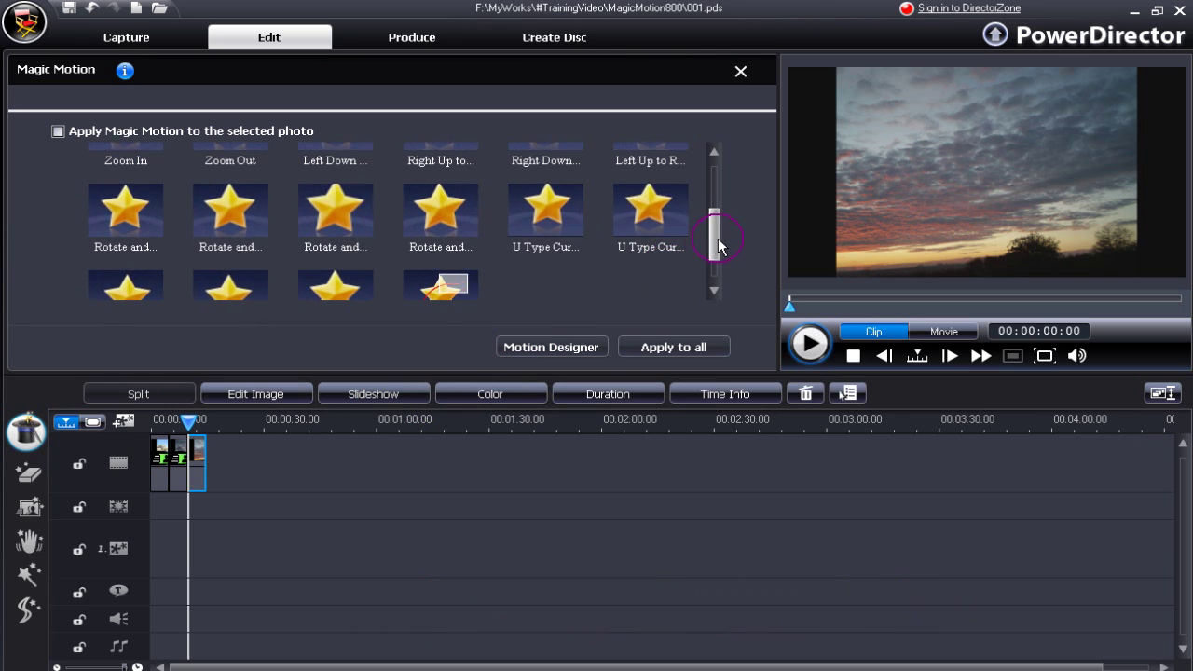
- Apply the U Type Curve preset to FILE0018.JPG and preview its curved motion
scroll(716, 240, down, 1)
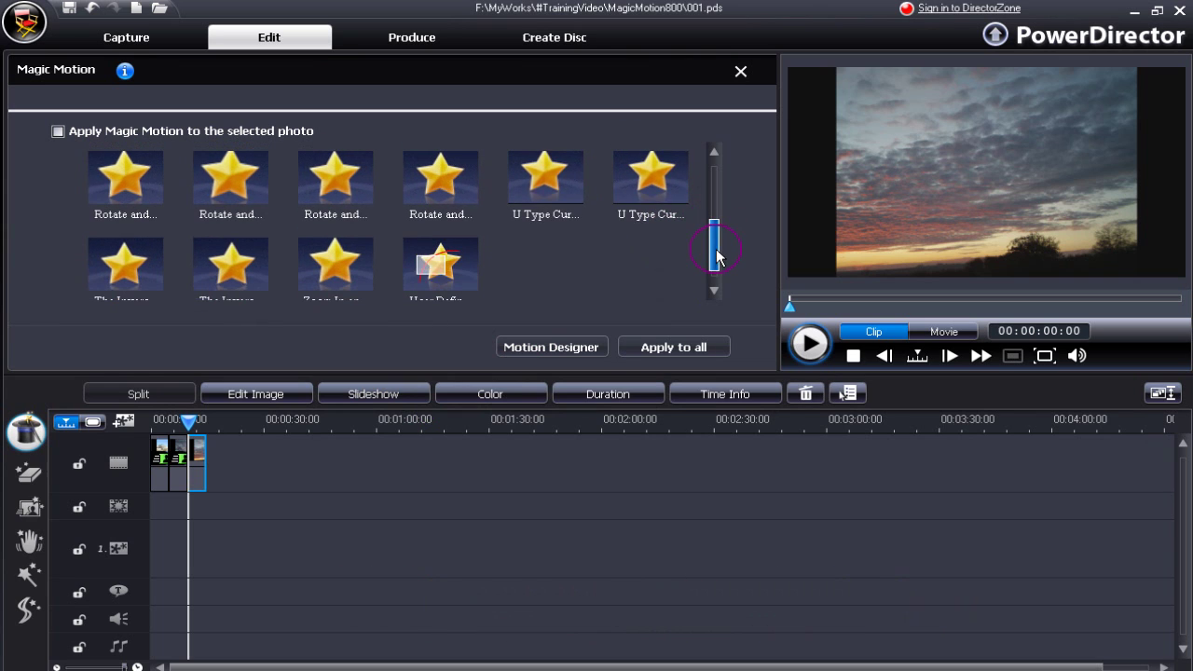
click(567, 213)
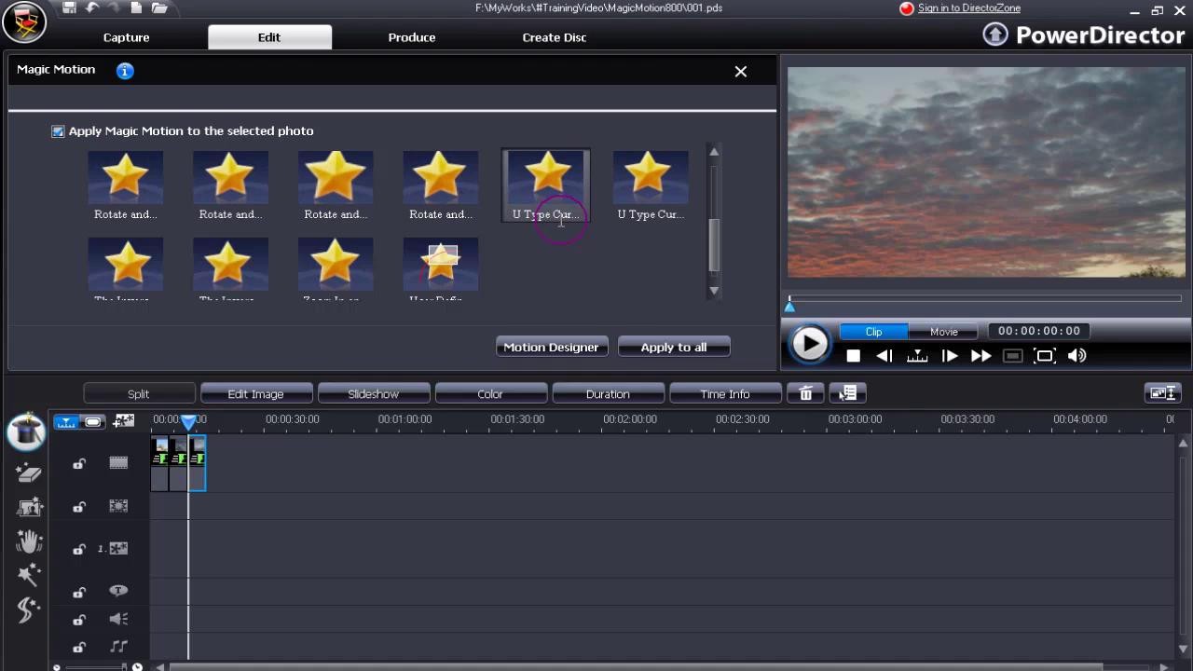
click(810, 345)
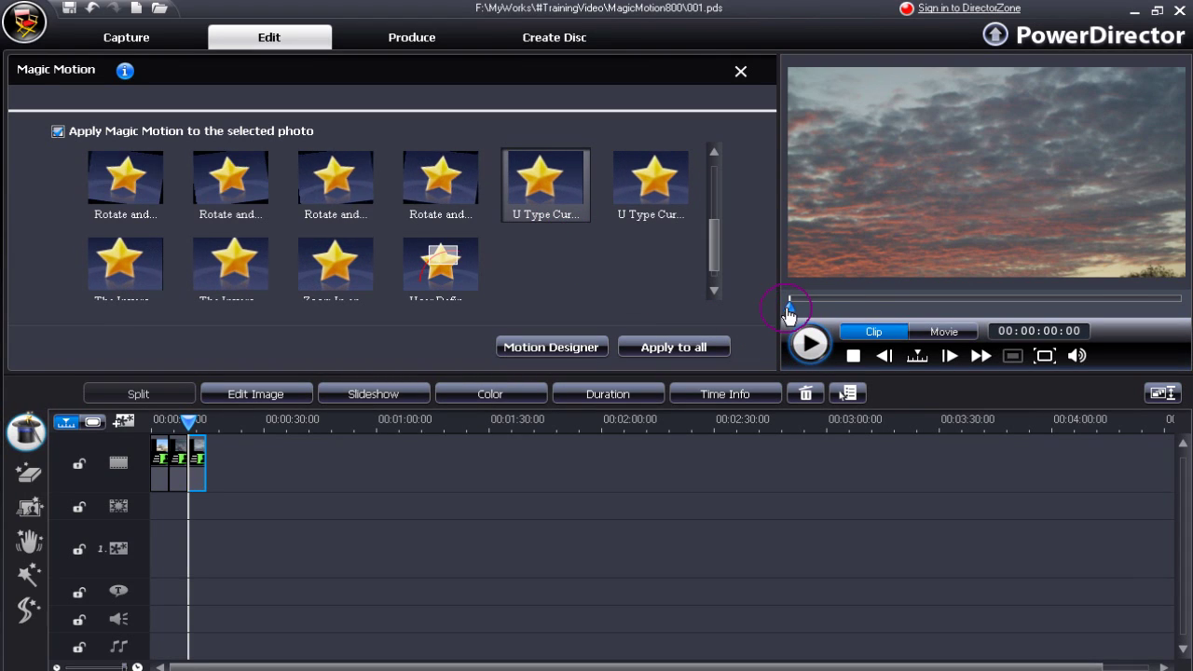
drag(790, 306, 1182, 306)
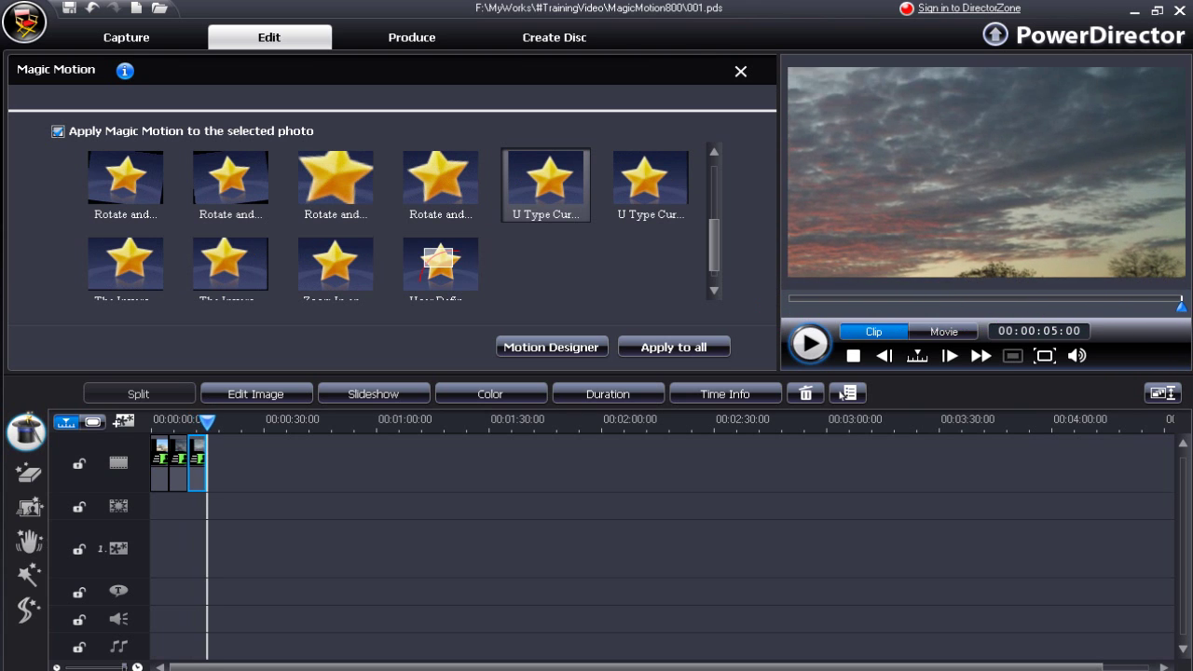
click(551, 348)
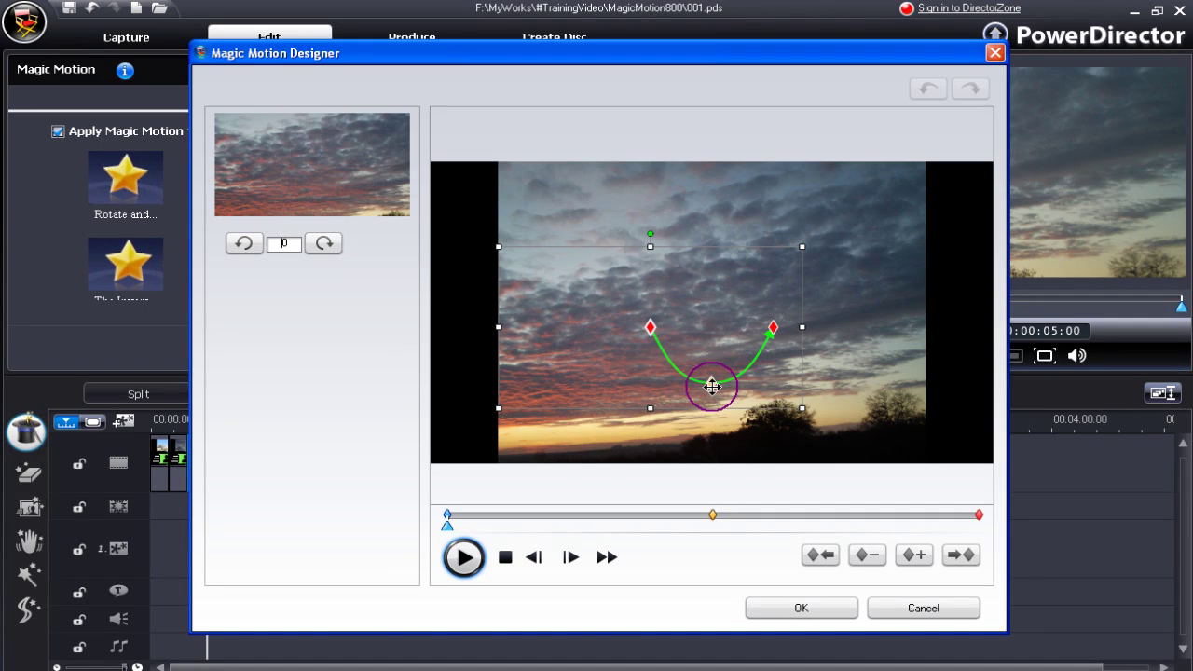
- Add a keyframe past the middle of the U path and raise it to form an S-curve
click(872, 555)
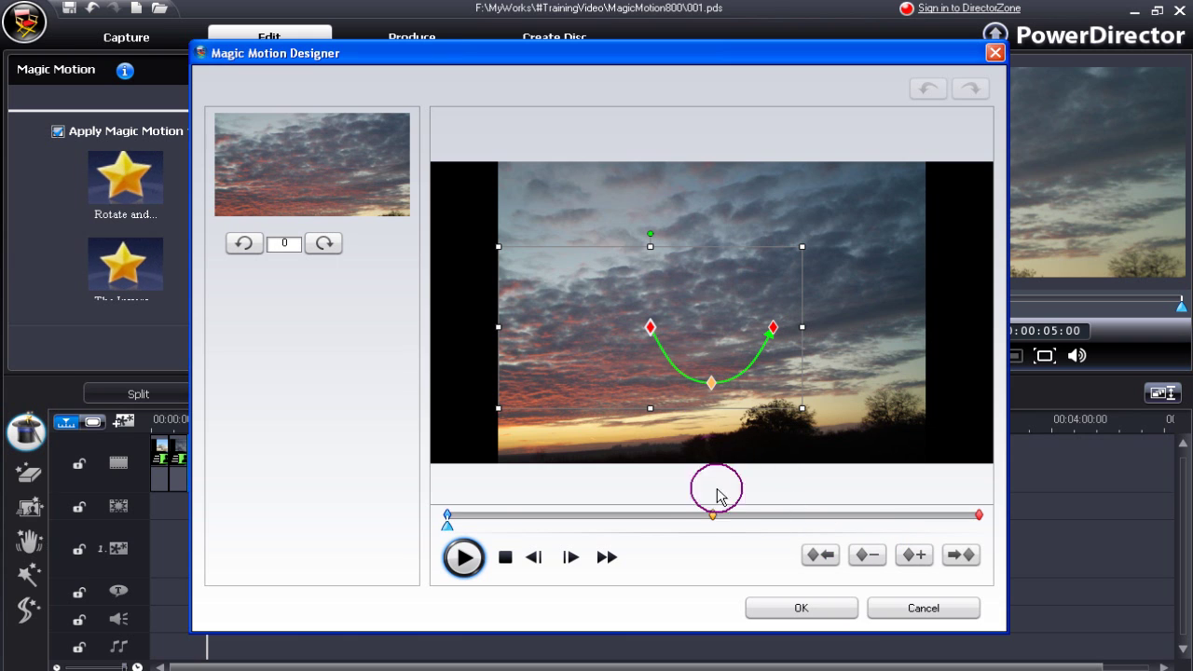
drag(449, 536, 833, 521)
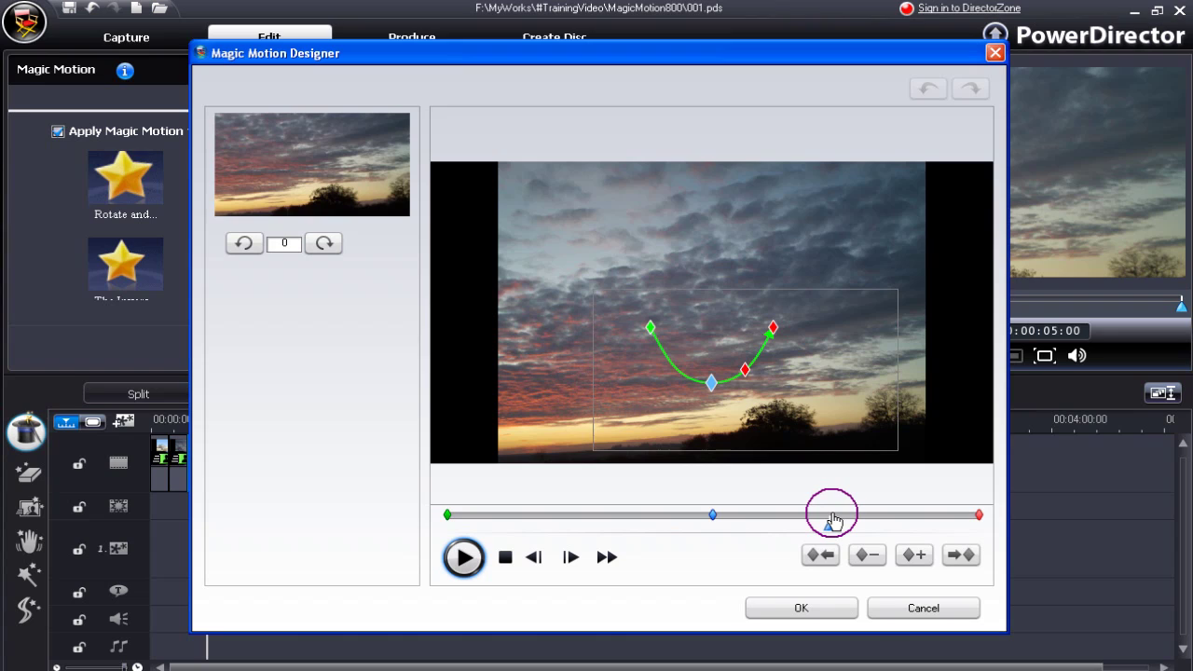
click(916, 556)
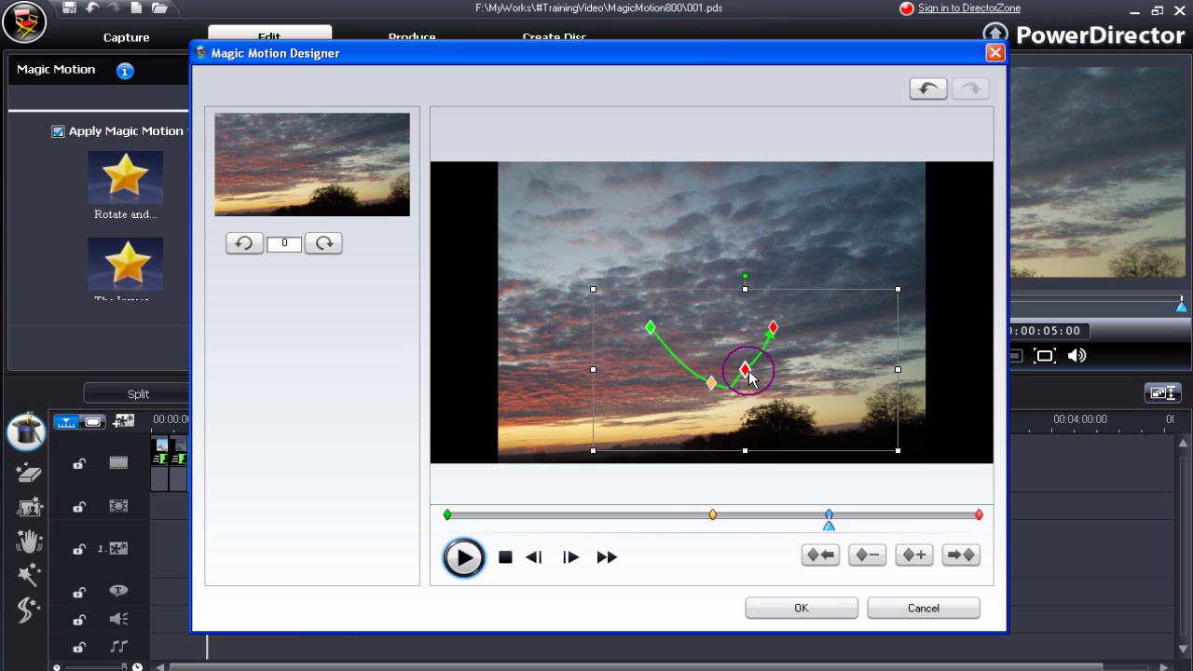
drag(750, 376, 744, 252)
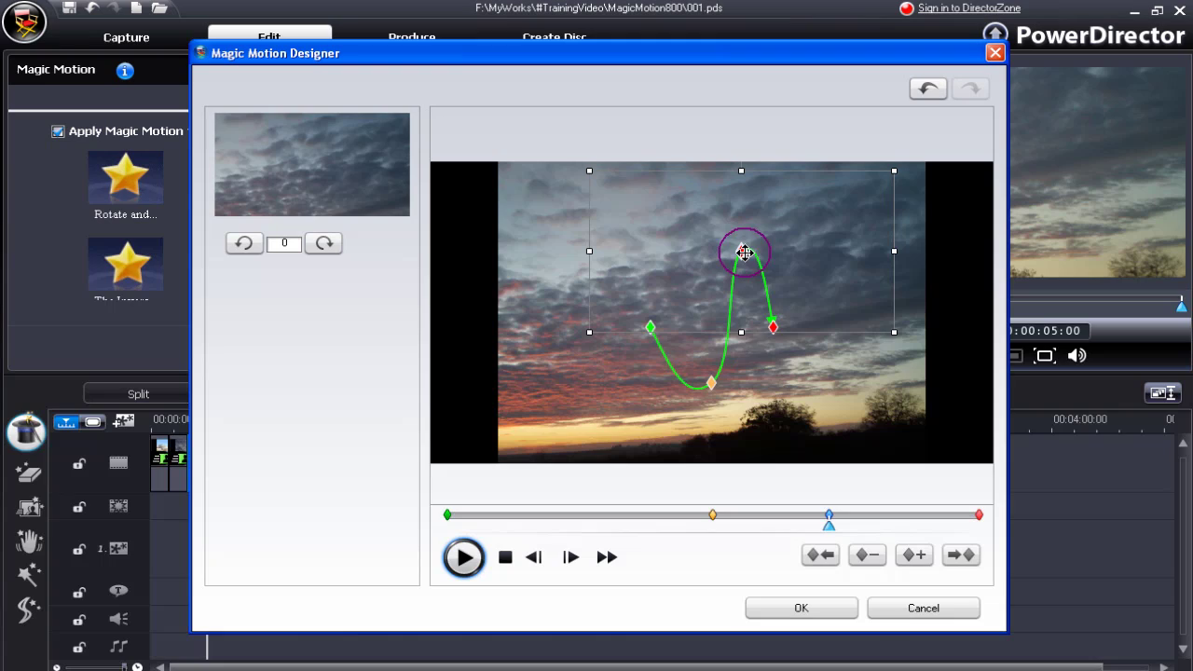
click(713, 373)
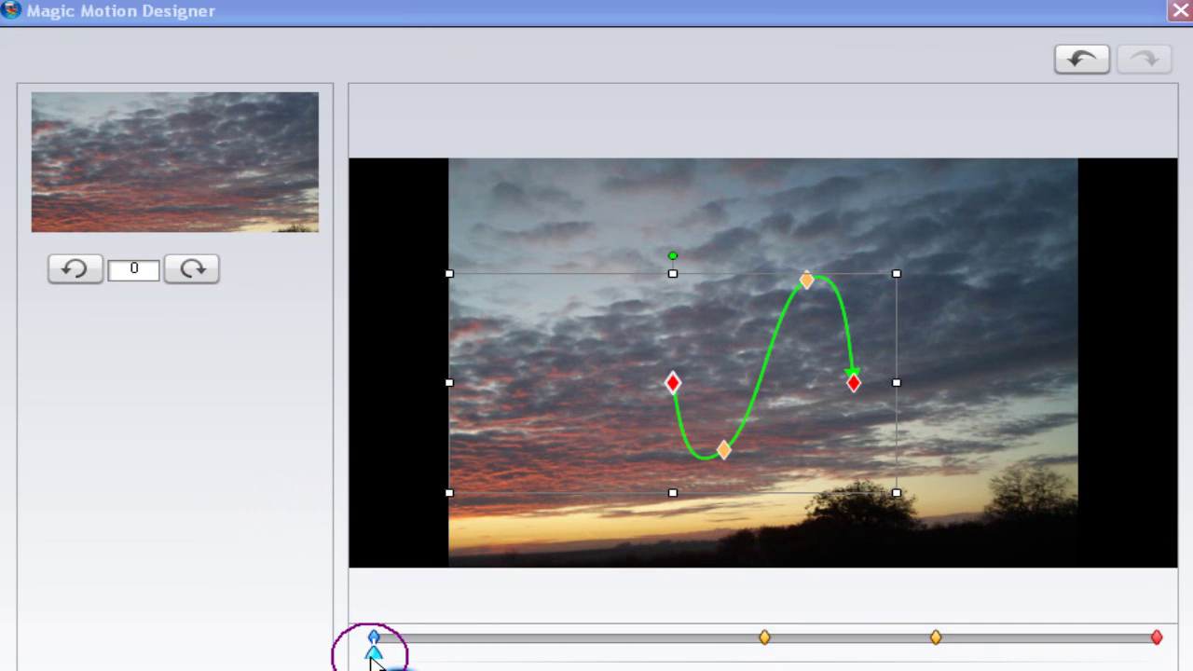
- Tilt the final keyframe's frame 40 degrees clockwise, then adjust rotation at an earlier keyframe
mouse_move(373, 653)
mouse_down()
mouse_move(802, 652)
mouse_move(932, 591)
mouse_move(970, 597)
mouse_move(1049, 660)
mouse_move(1157, 653)
mouse_up()
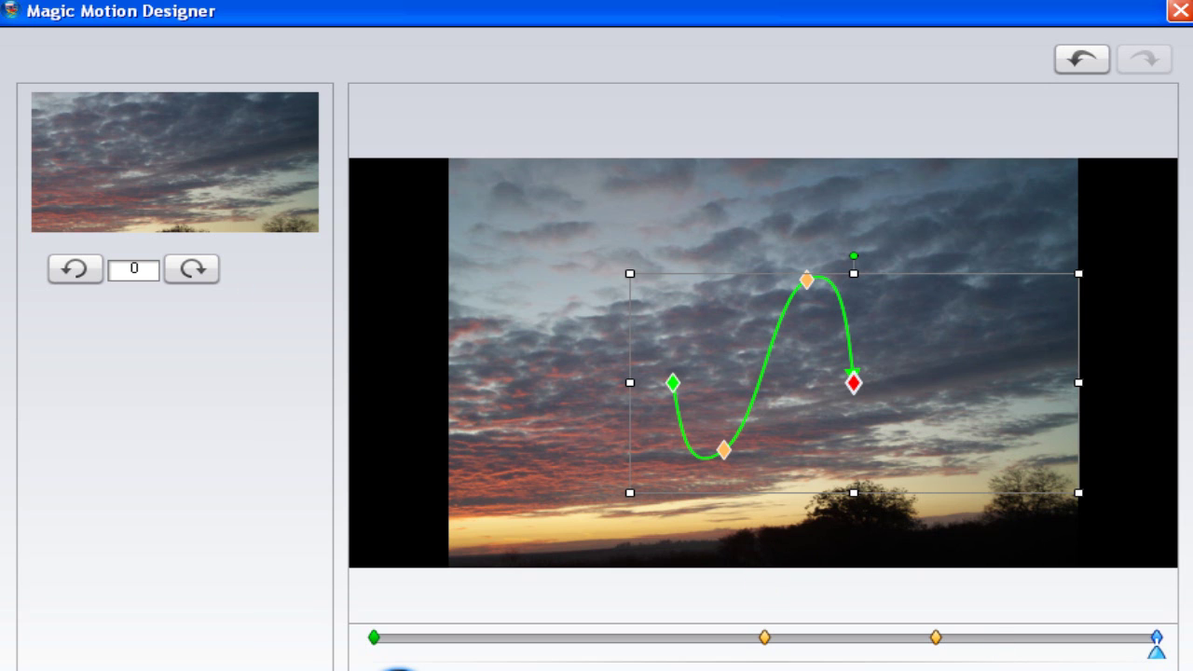
click(193, 268)
click(194, 270)
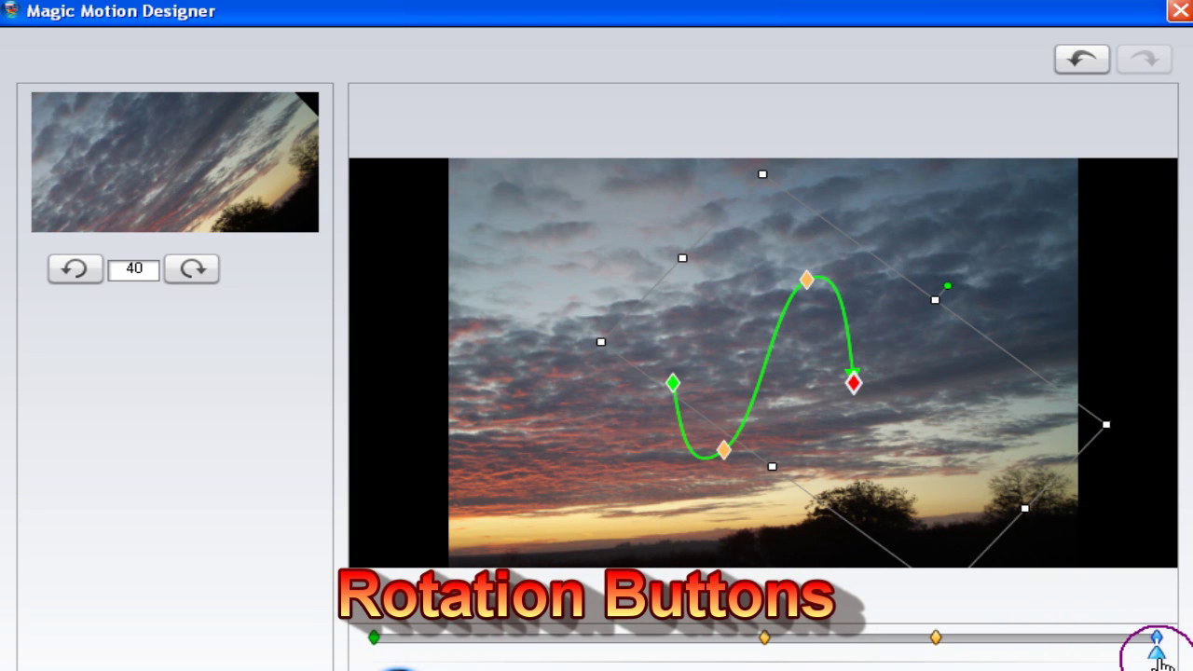
drag(1152, 657, 1186, 634)
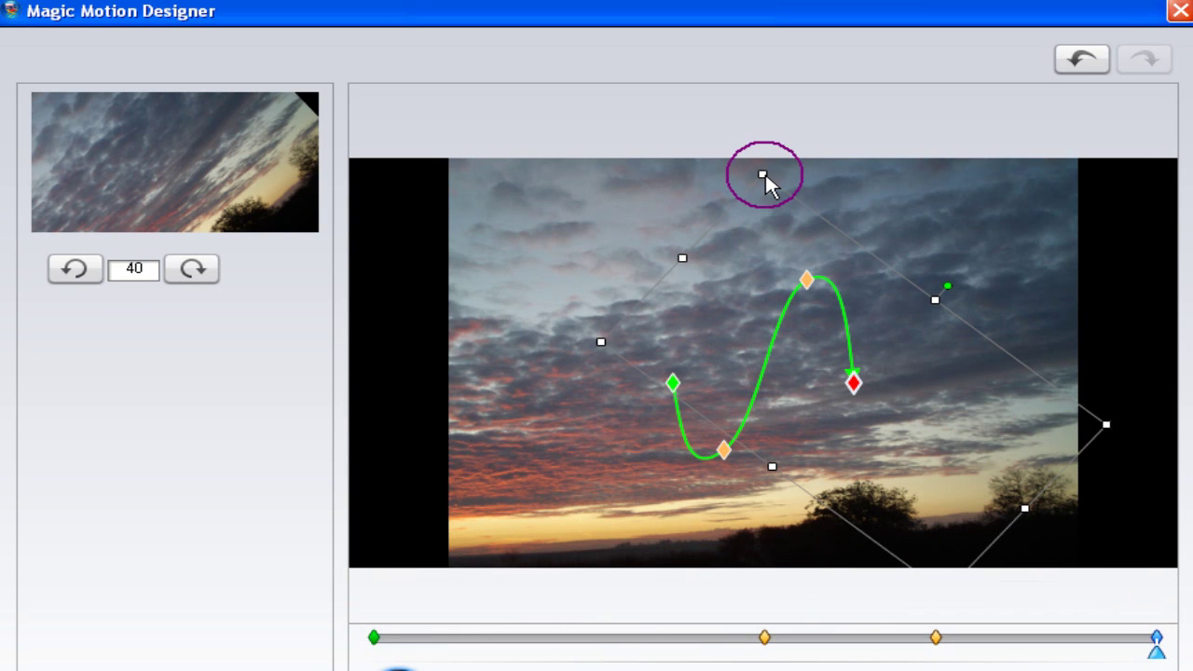
drag(762, 172, 799, 267)
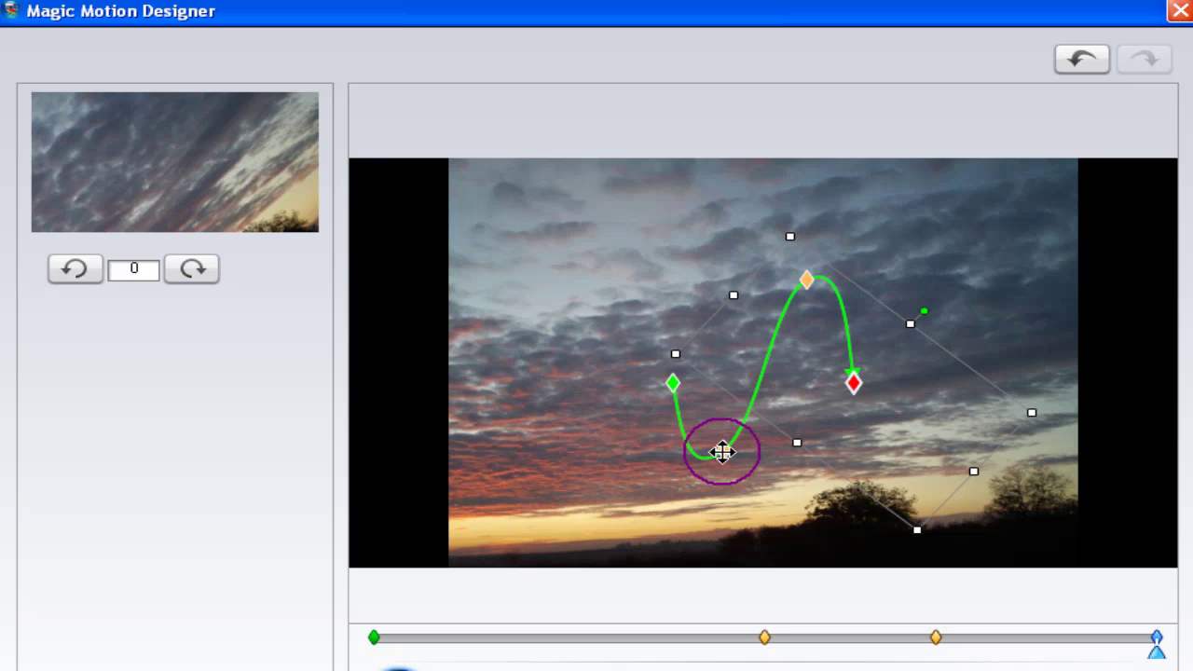
- Drag the lower keyframes of FILE0018.JPG's curved motion path to bend it into an arch
click(724, 451)
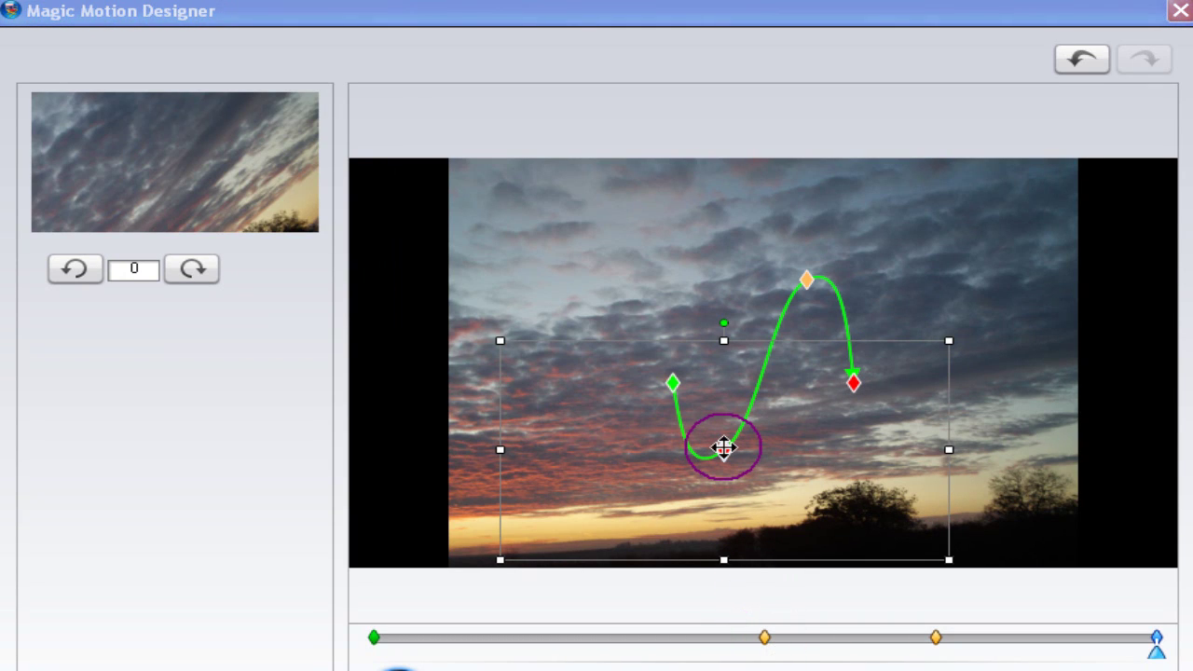
drag(723, 449, 692, 288)
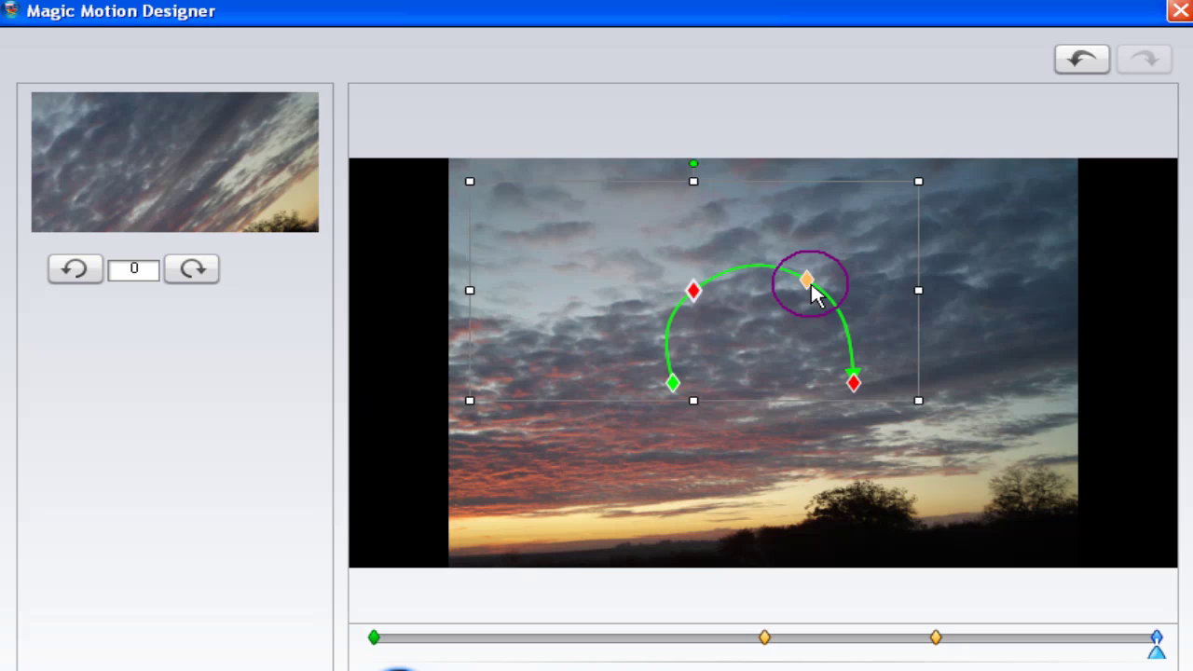
drag(807, 280, 805, 303)
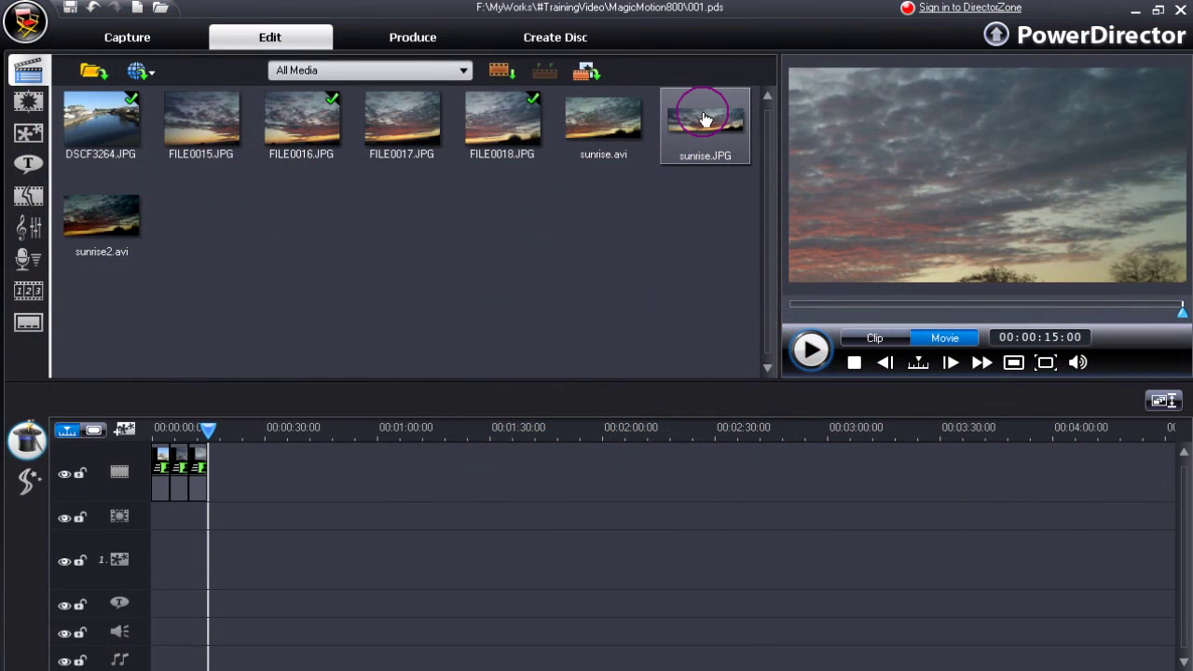
- Place sunrise.JPG after the three clips on the video track and open its Magic Motion Designer
click(680, 160)
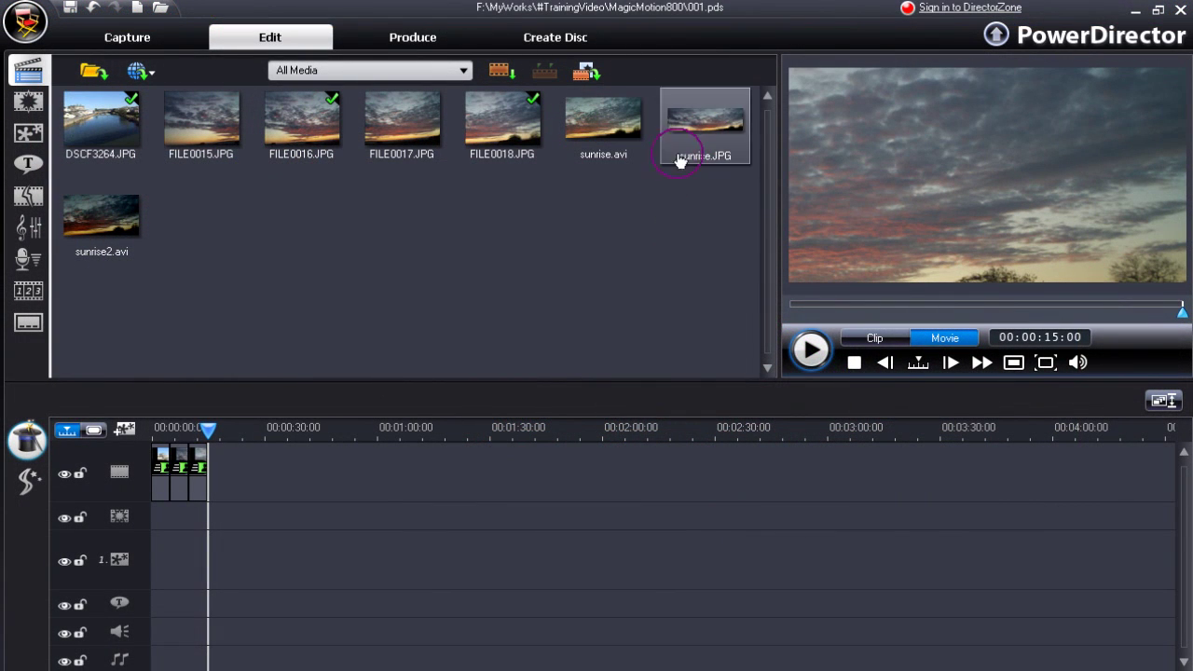
drag(697, 127, 245, 474)
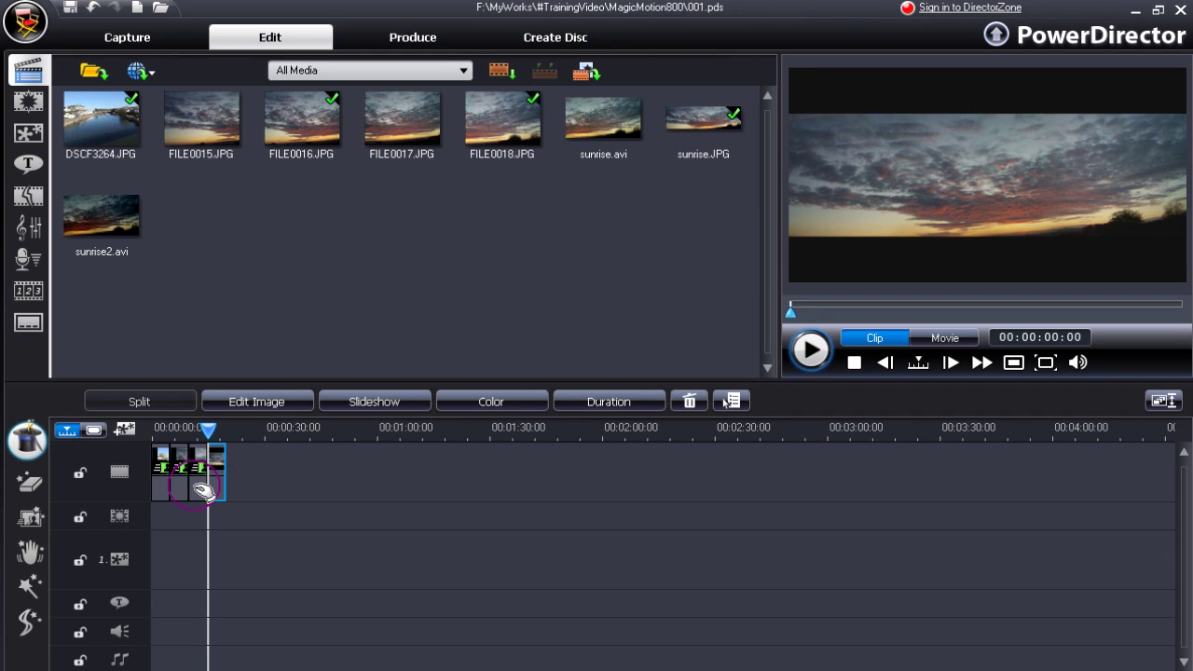
click(29, 523)
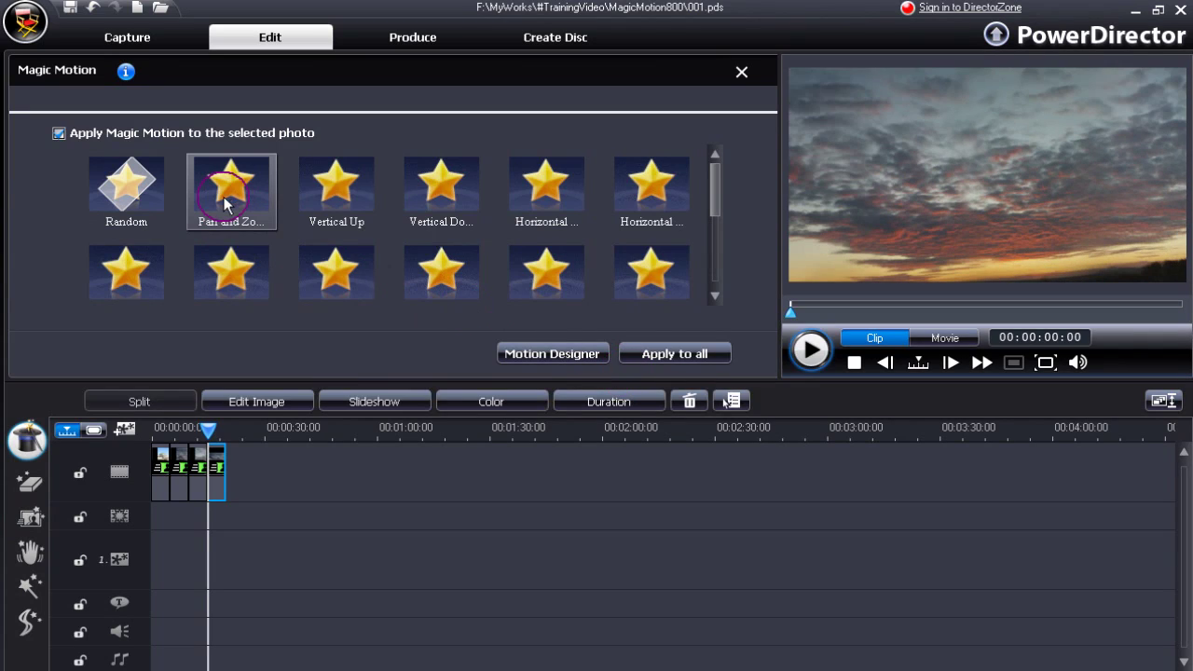
mouse_move(792, 308)
mouse_down()
mouse_move(1177, 309)
mouse_move(789, 308)
mouse_up()
click(542, 354)
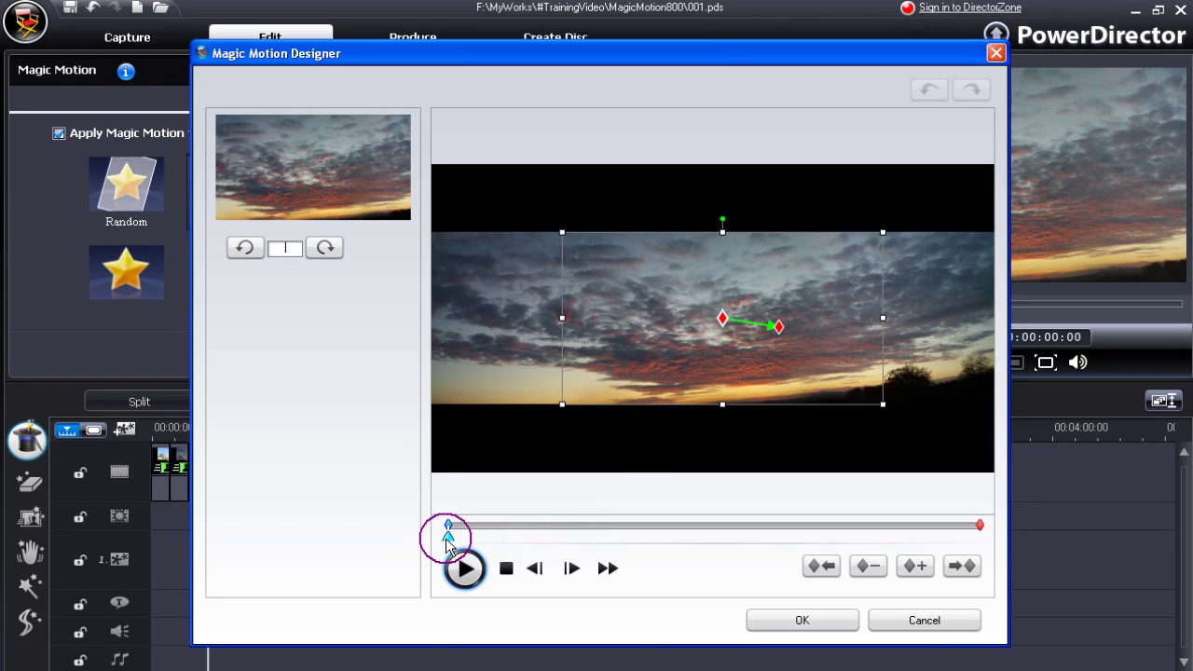
- Move the sunrise pan's end frame to the left and its start frame to the right
mouse_move(448, 541)
mouse_down()
mouse_move(999, 536)
mouse_move(432, 536)
mouse_up()
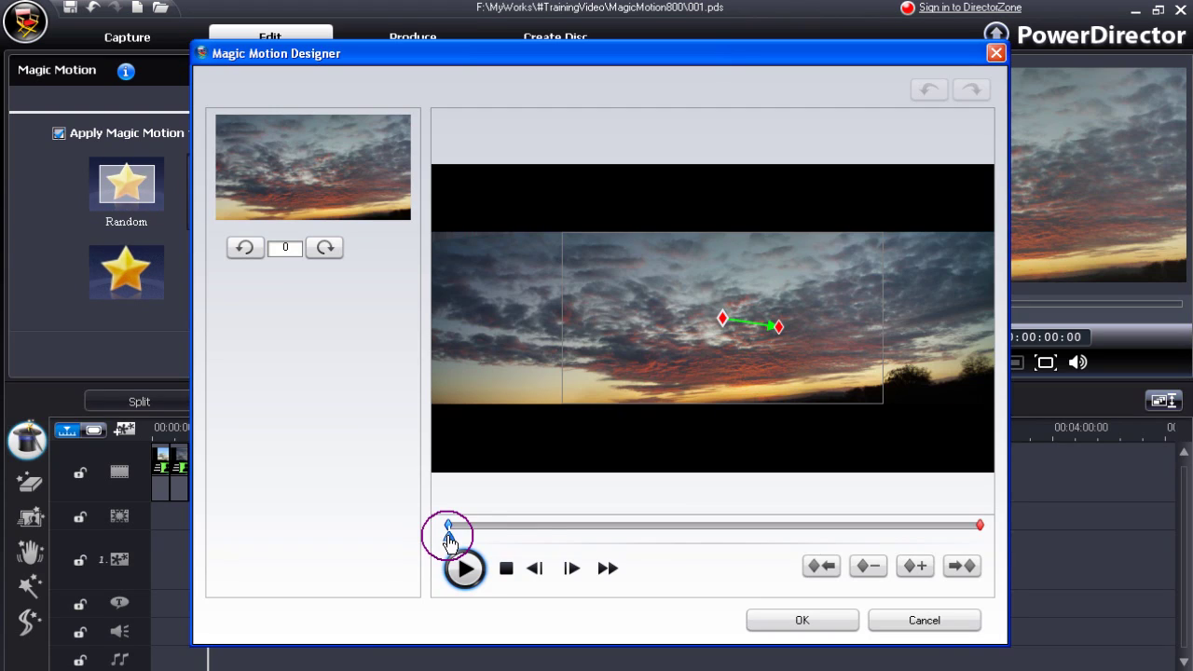
drag(449, 537, 1002, 539)
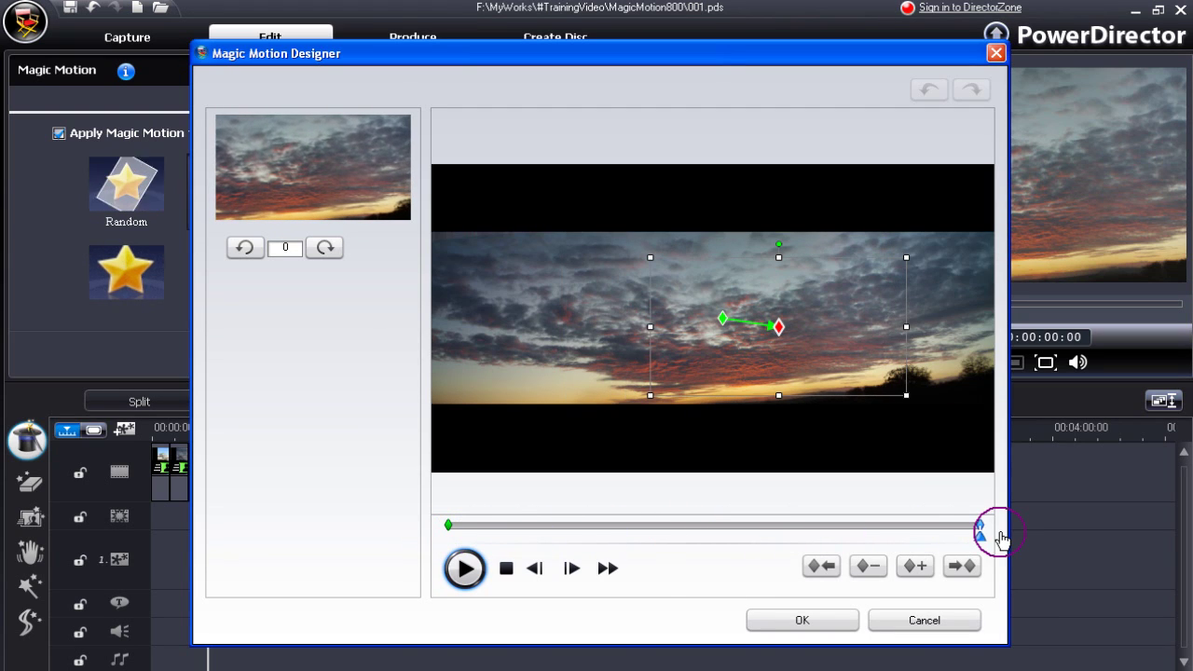
click(798, 329)
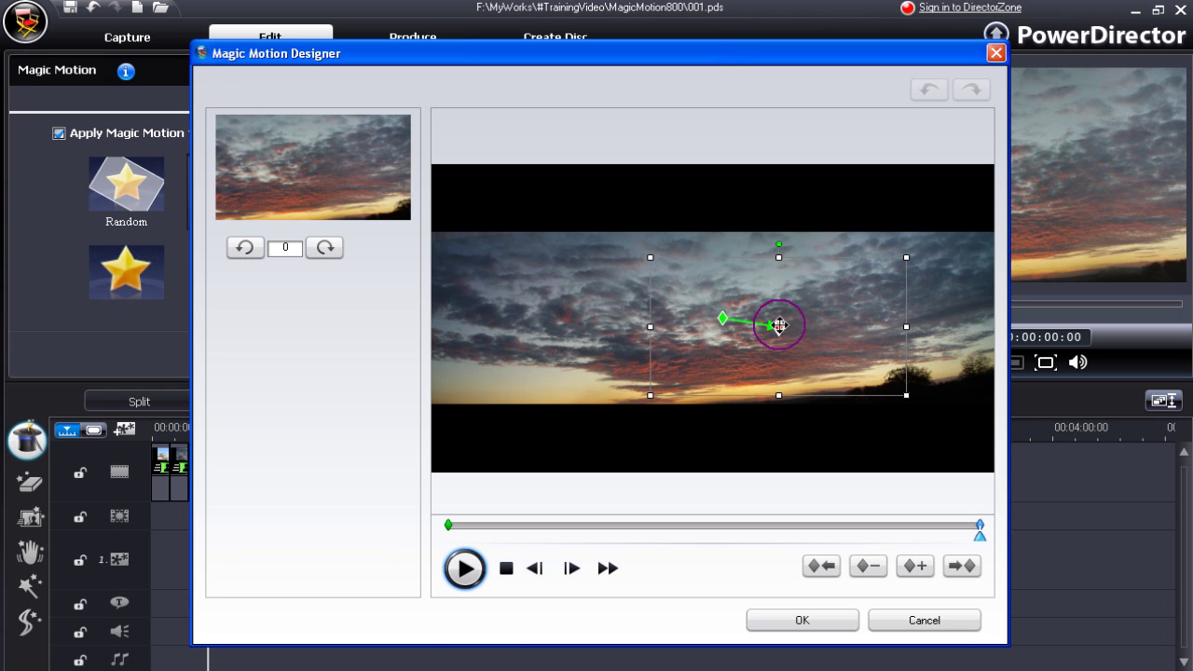
drag(780, 326, 575, 320)
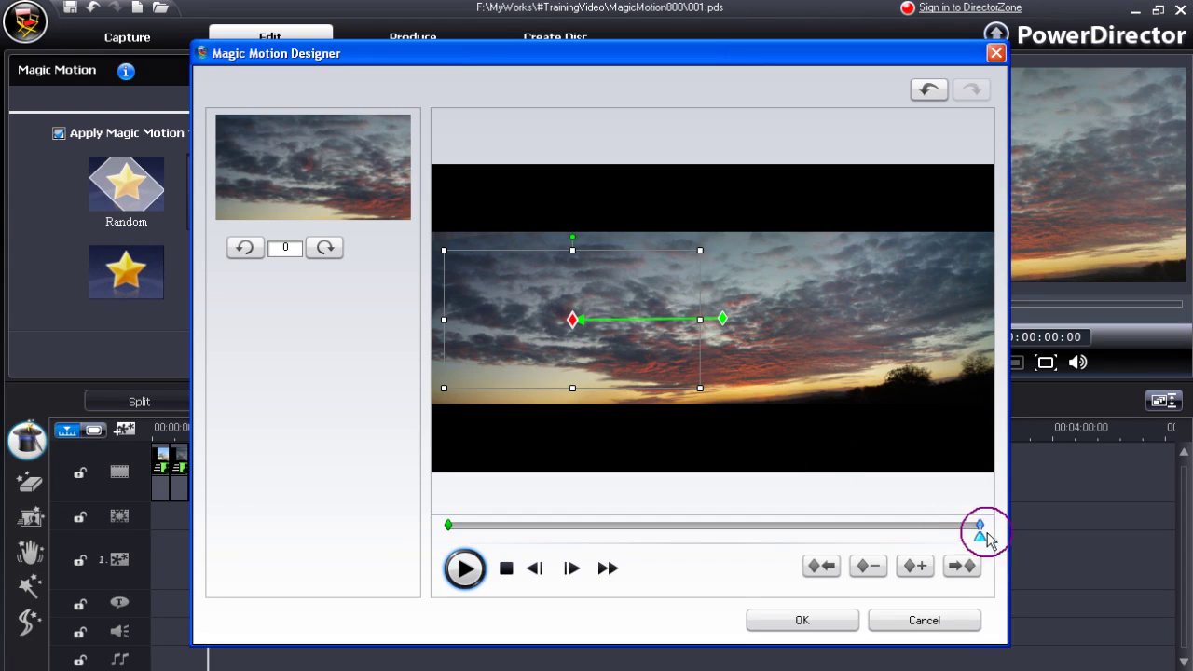
drag(984, 535, 452, 535)
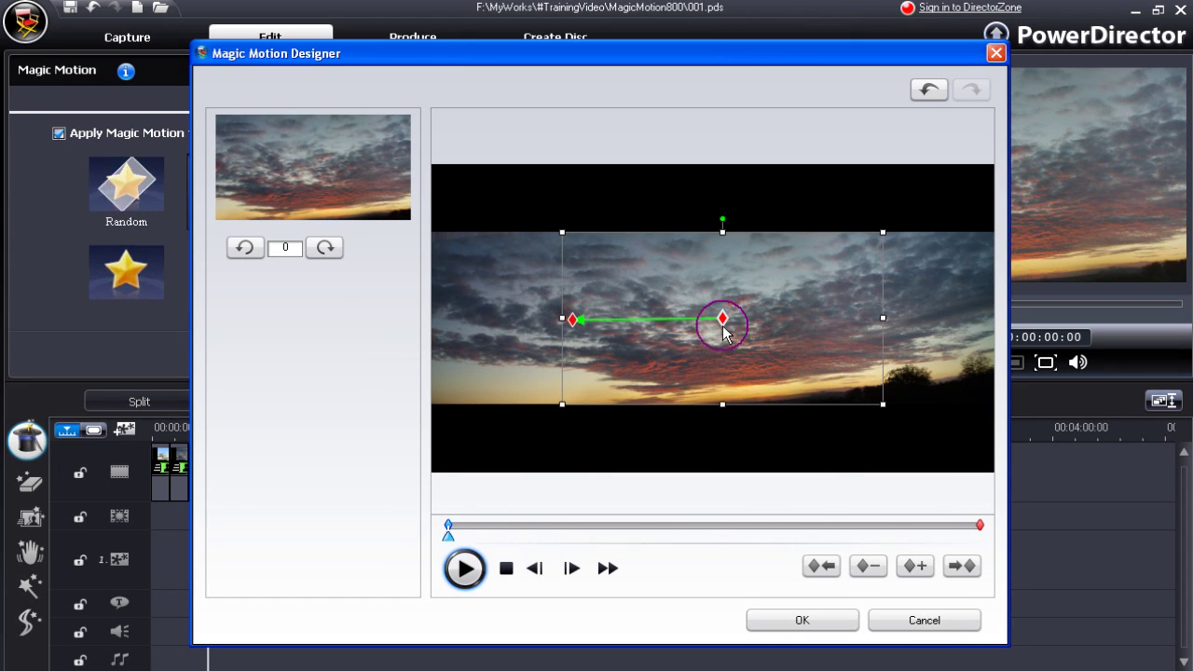
drag(724, 321, 831, 320)
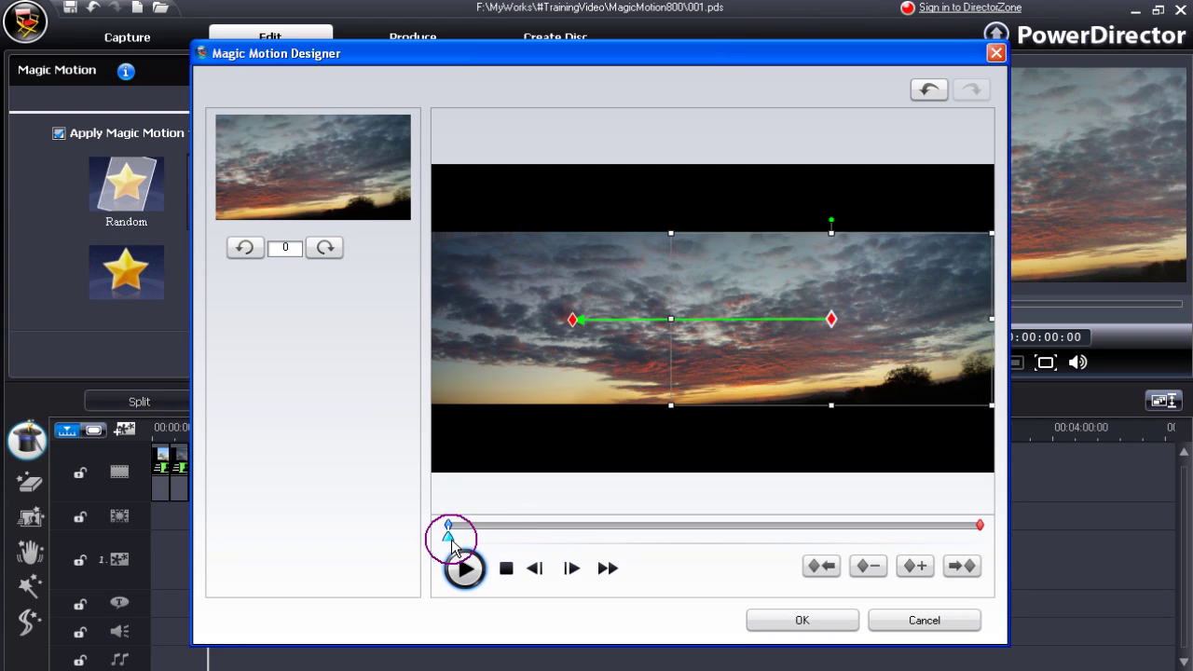
drag(449, 535, 986, 529)
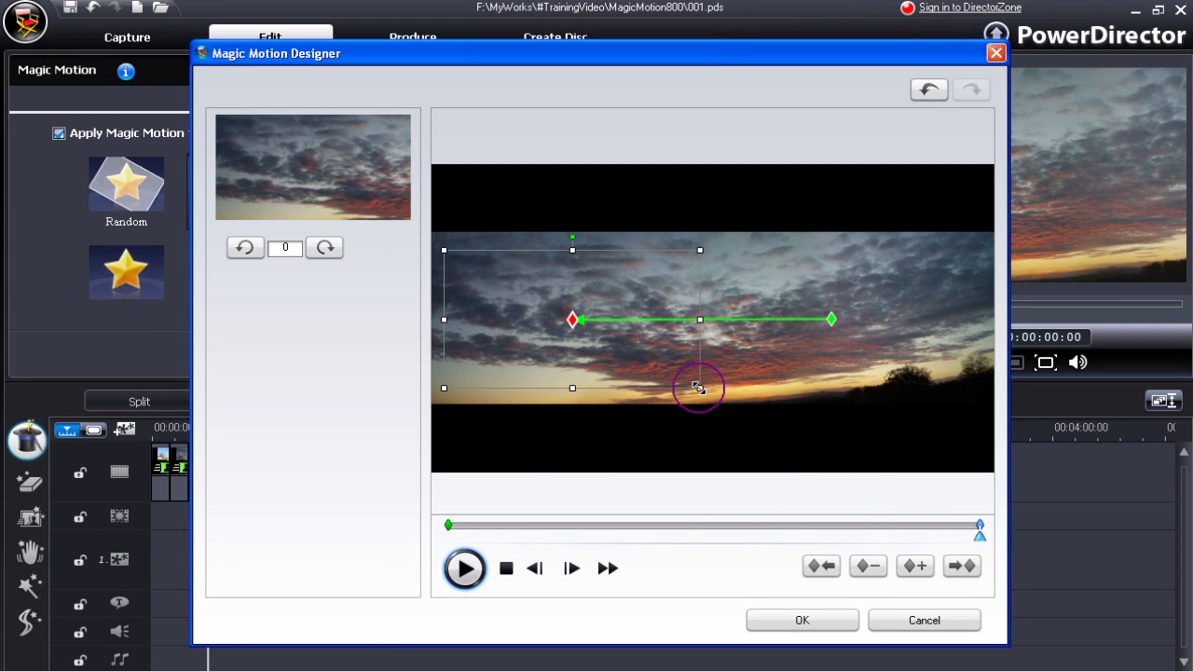
- Enlarge the end frame to cover the photo's full left-side height, preview, and confirm the pan
drag(699, 388, 735, 401)
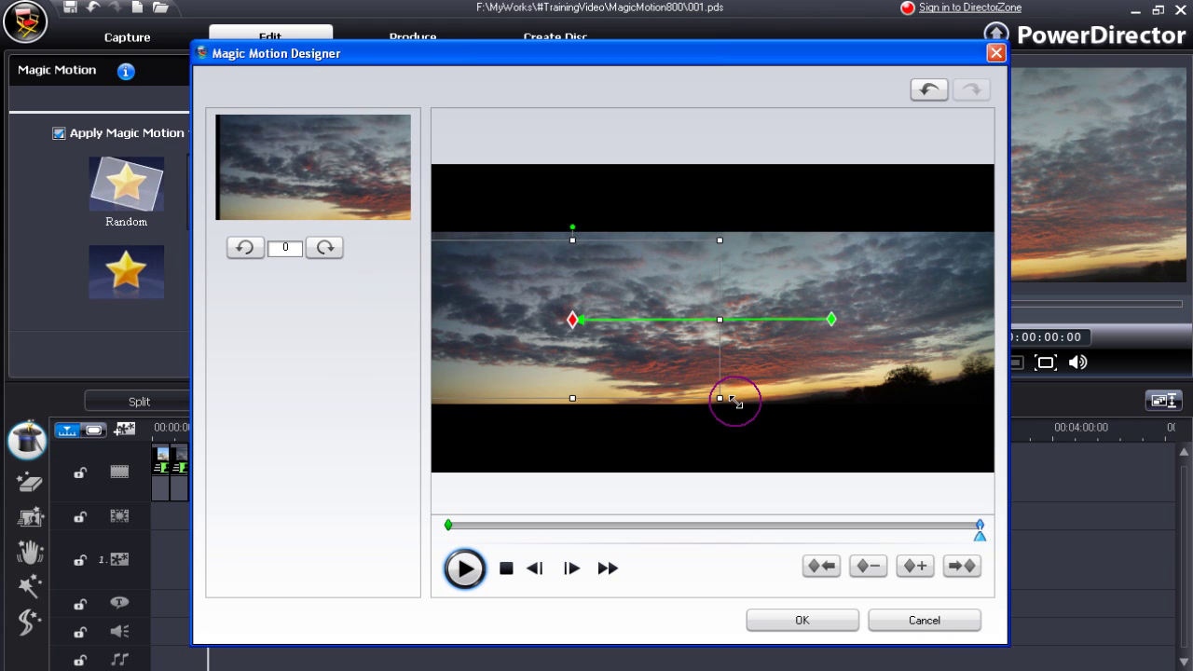
drag(571, 316, 592, 325)
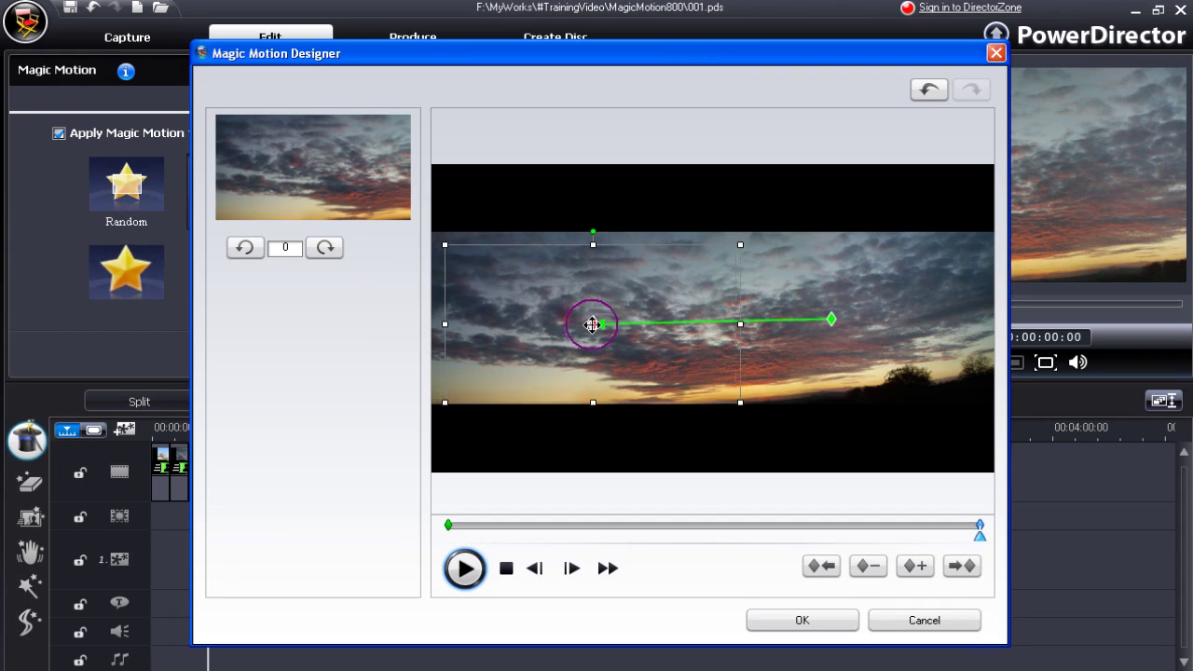
drag(445, 245, 434, 231)
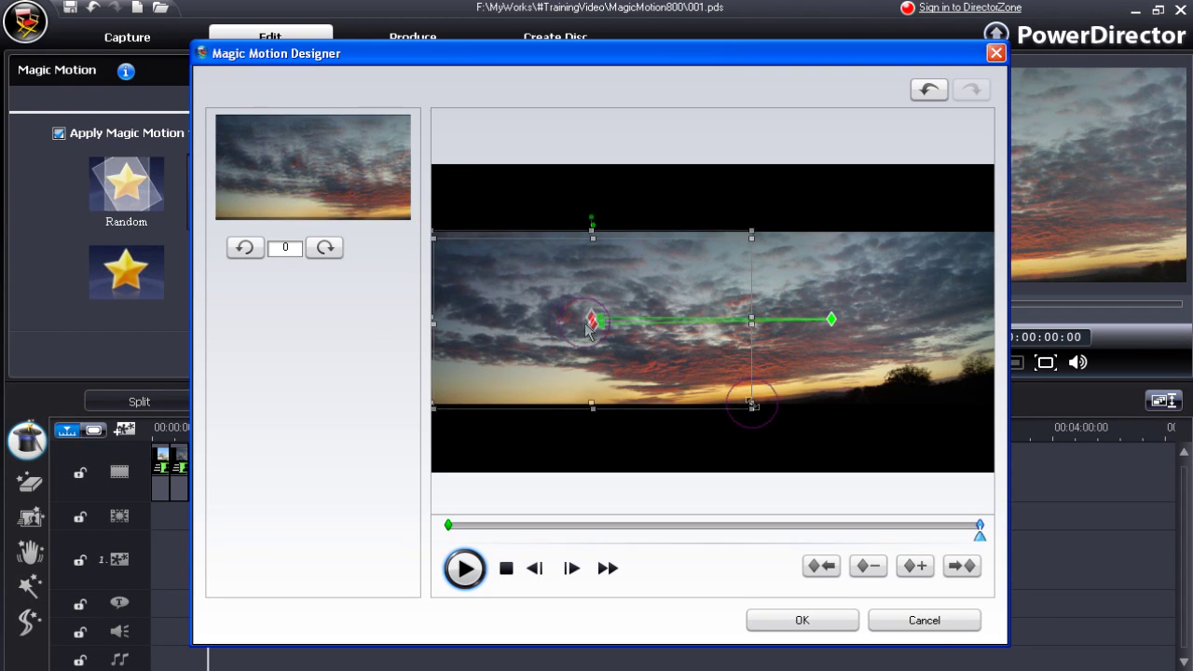
drag(753, 405, 753, 403)
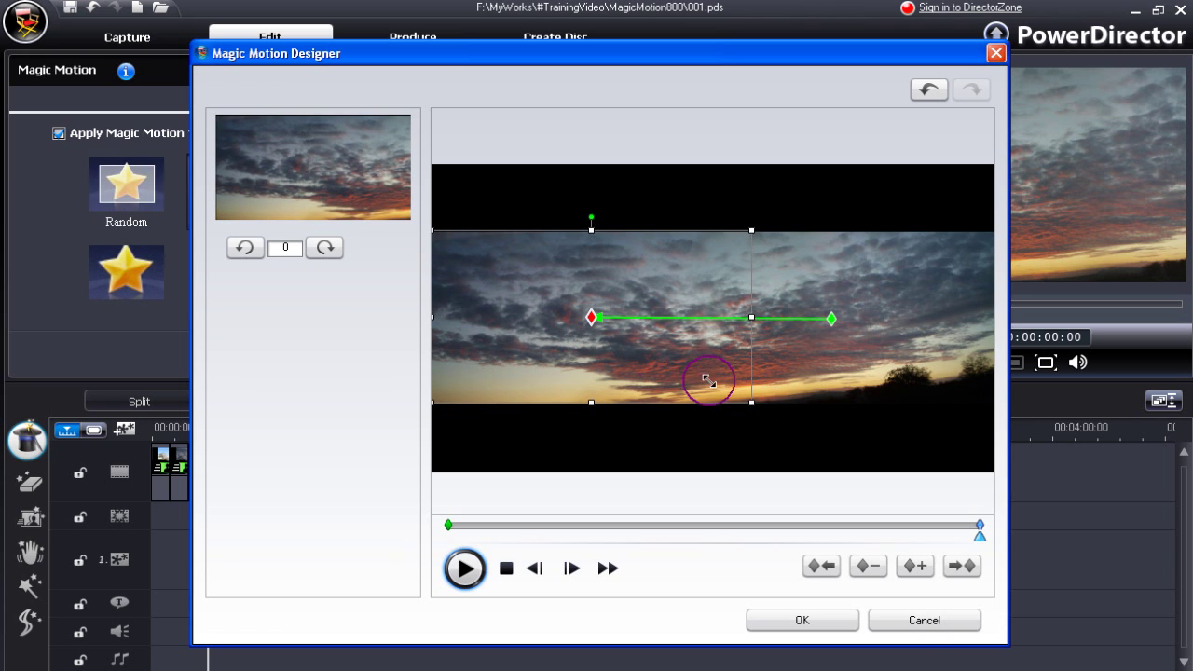
drag(588, 315, 591, 318)
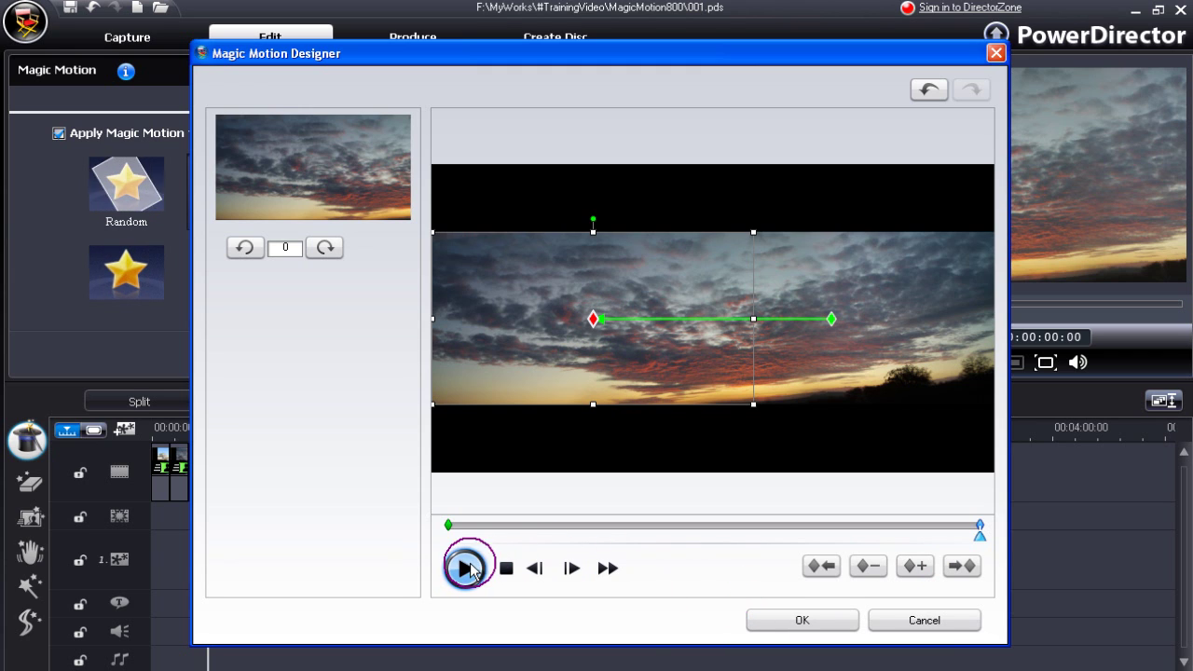
mouse_move(979, 539)
mouse_down()
mouse_move(482, 514)
mouse_move(445, 529)
mouse_move(998, 550)
mouse_up()
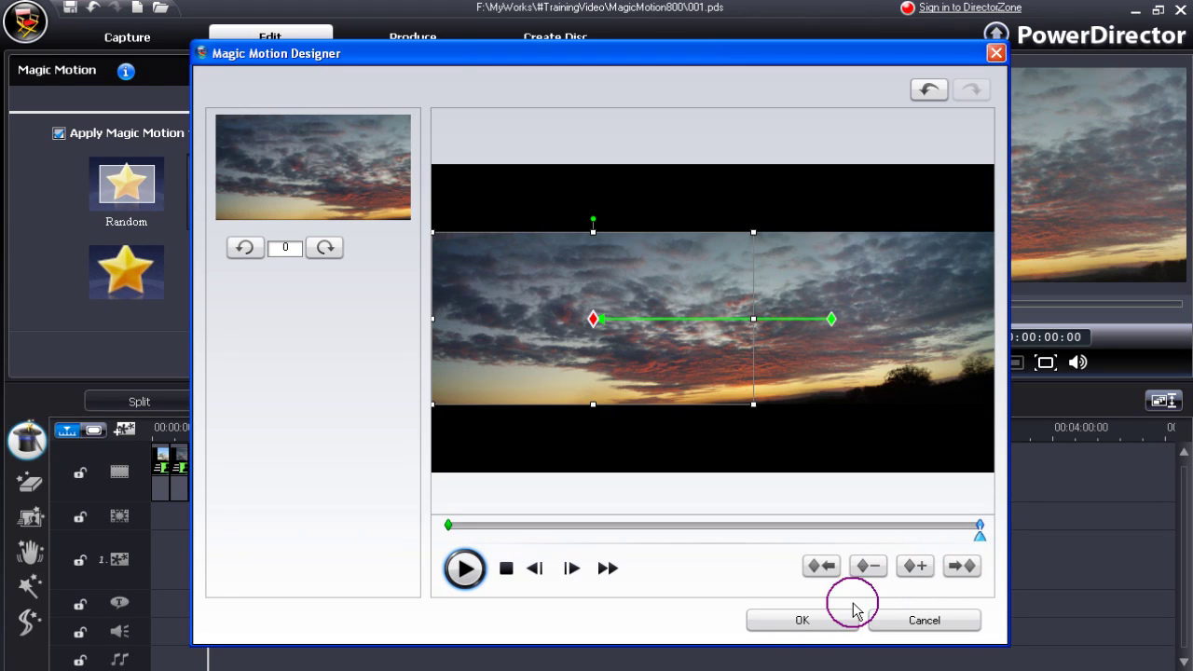
click(819, 622)
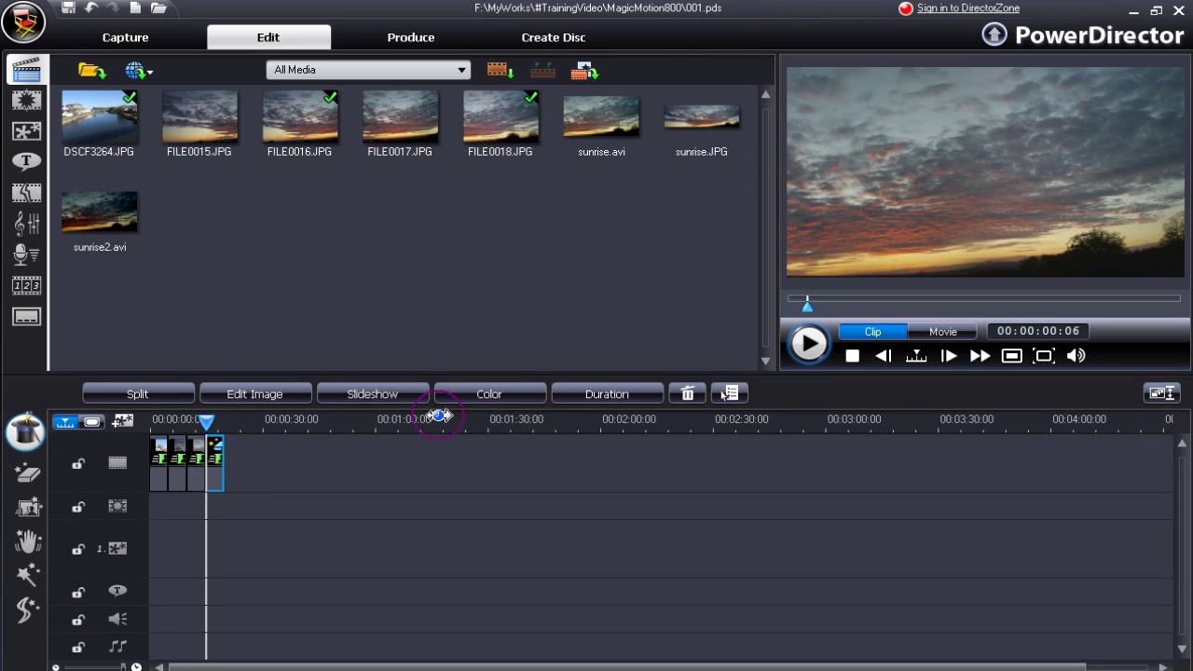
- Set sunrise.JPG's duration to 30 seconds and scrub through the lengthened clip
click(608, 399)
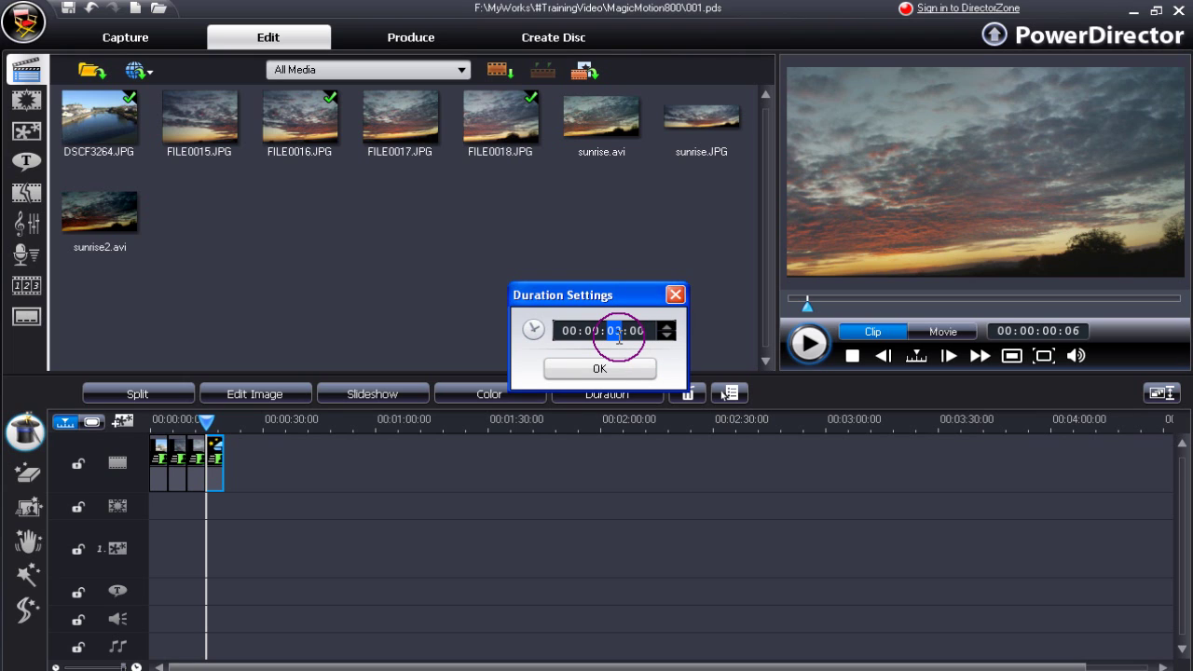
text(30)
click(600, 366)
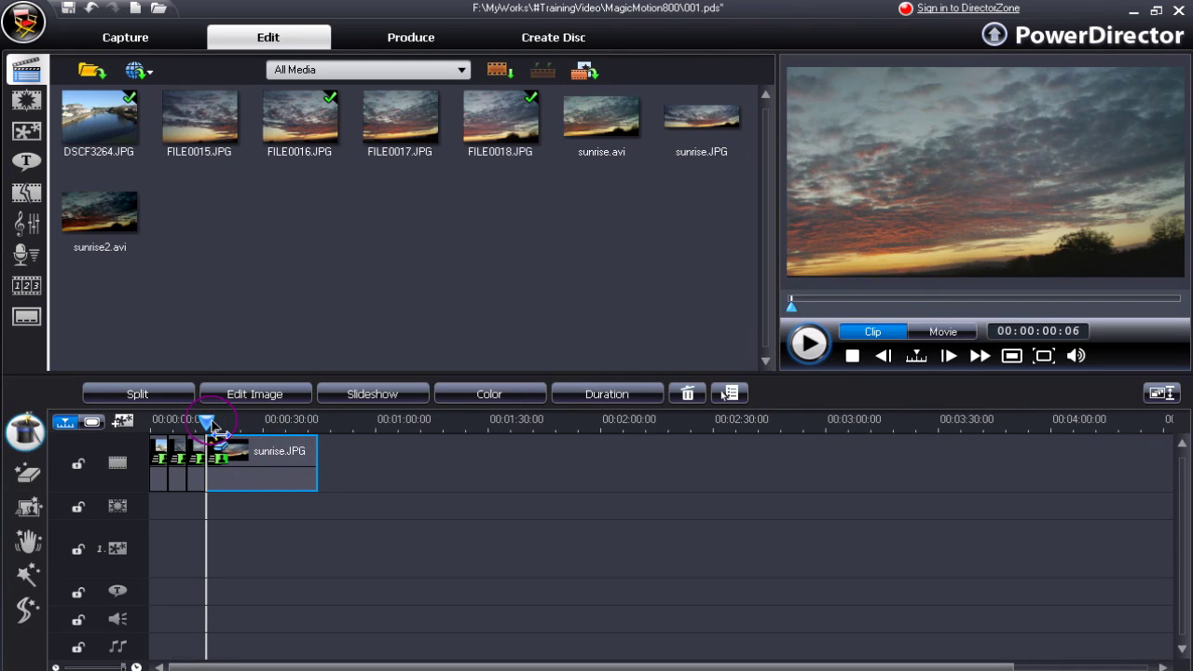
drag(209, 423, 318, 431)
click(317, 431)
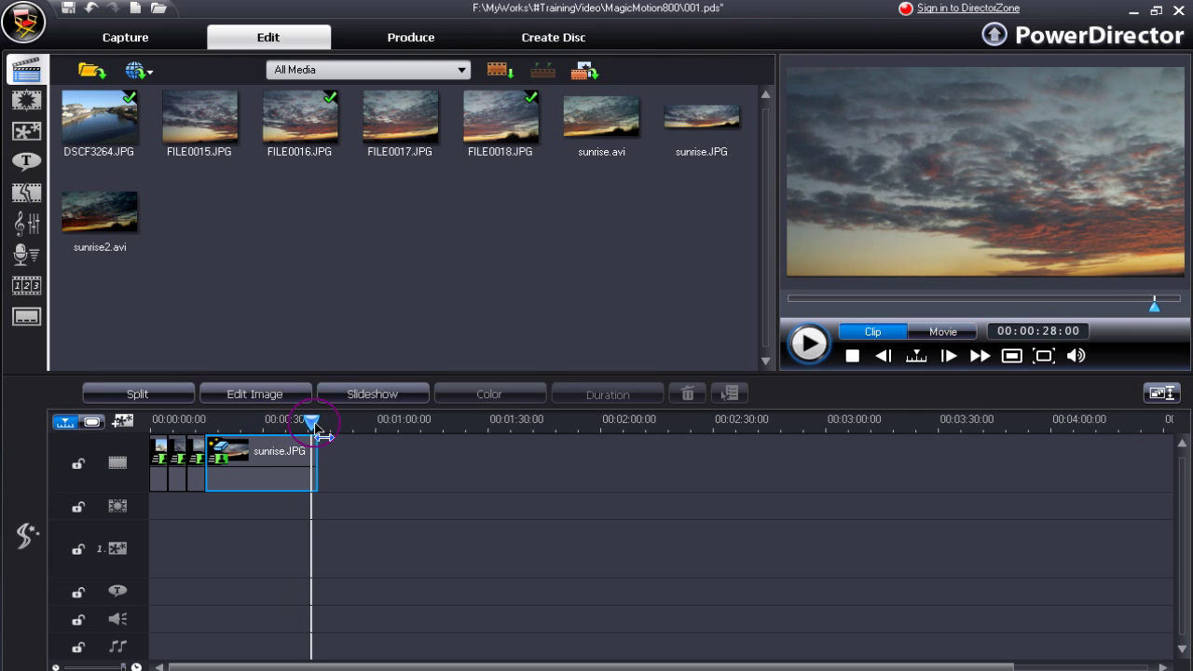